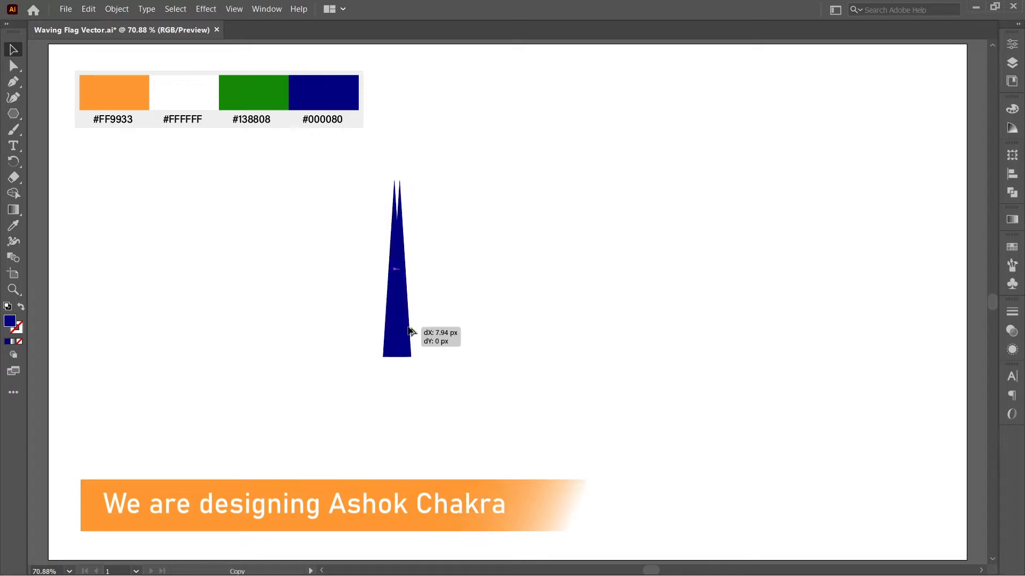
# Step: Flip the copied triangle upside down, shorten it and place it base to base beneath the original triangle
pyautogui.moveTo(472, 186); pyautogui.dragTo(464, 343)
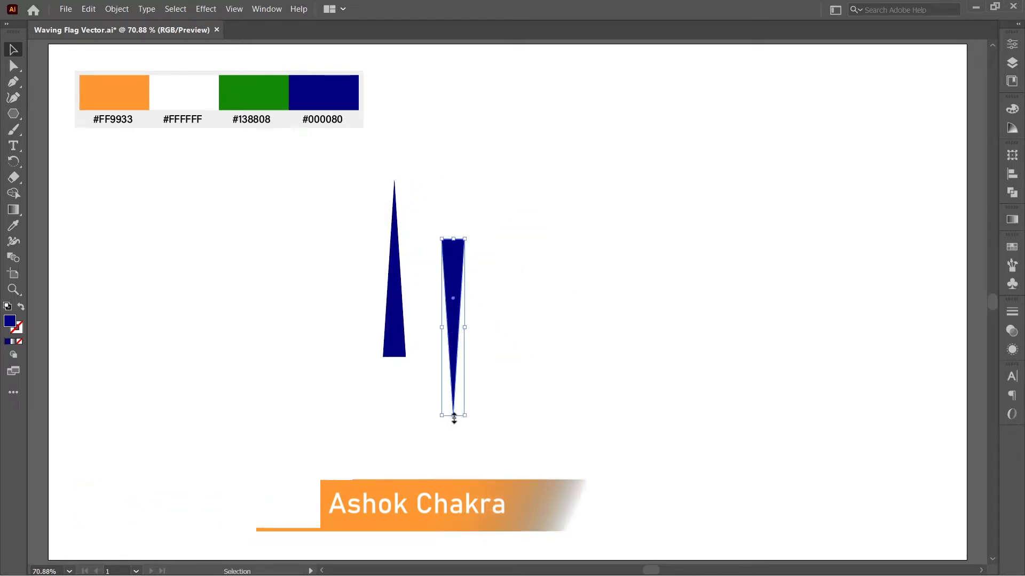
pyautogui.moveTo(453, 418); pyautogui.dragTo(464, 304)
pyautogui.moveTo(454, 260); pyautogui.dragTo(395, 377)
# Step: Unite the tall triangle and the short inverted triangle into a single spoke shape
pyautogui.keyDown('shift'); pyautogui.click(403, 350); pyautogui.keyUp('shift')
pyautogui.click(1012, 192)
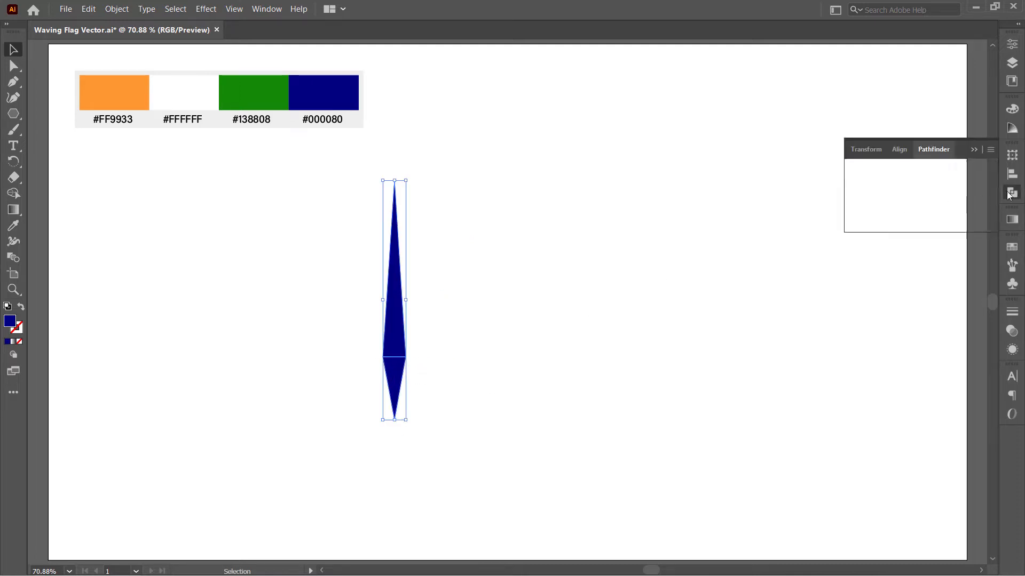
pyautogui.click(857, 184)
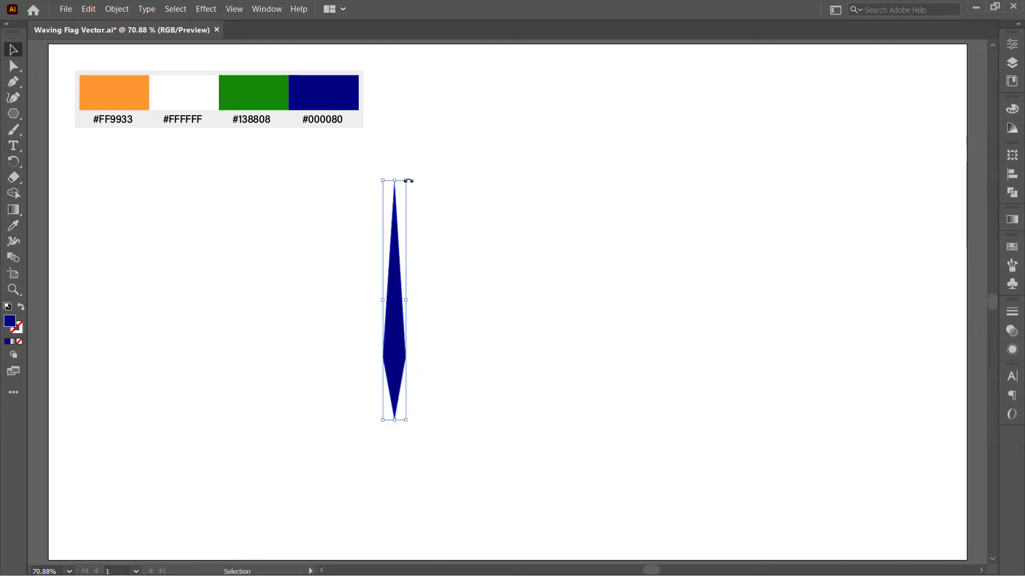
# Step: Scale down the spoke and create a 180° rotated copy in line with it, leaving a gap between their blunt ends
pyautogui.moveTo(394, 180); pyautogui.dragTo(394, 267)
pyautogui.moveTo(395, 368); pyautogui.dragTo(540, 430)
pyautogui.moveTo(558, 332); pyautogui.dragTo(530, 437)
# Step: Group the two opposing spokes
pyautogui.moveTo(487, 229); pyautogui.dragTo(573, 377)
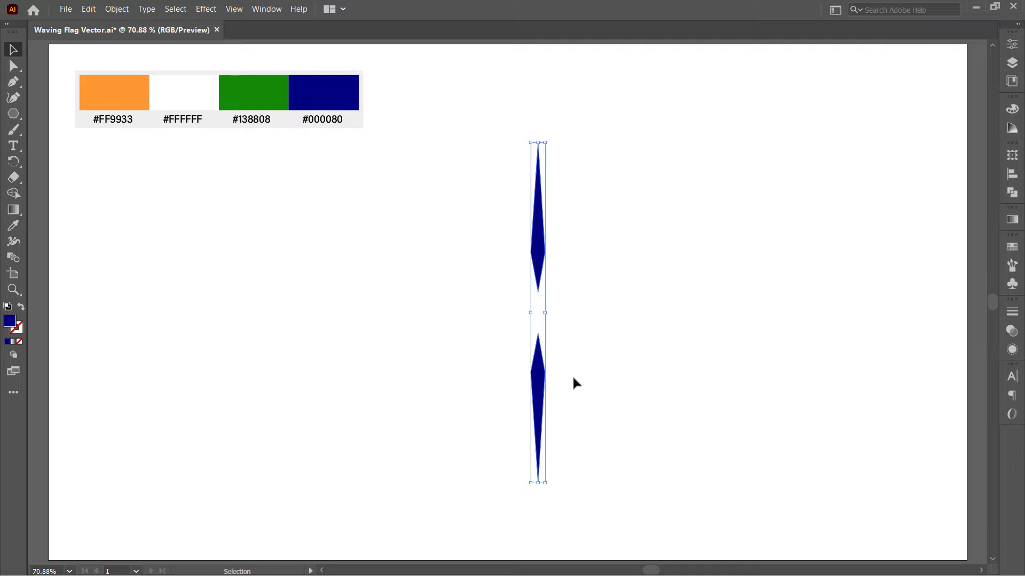
pyautogui.rightClick(540, 261)
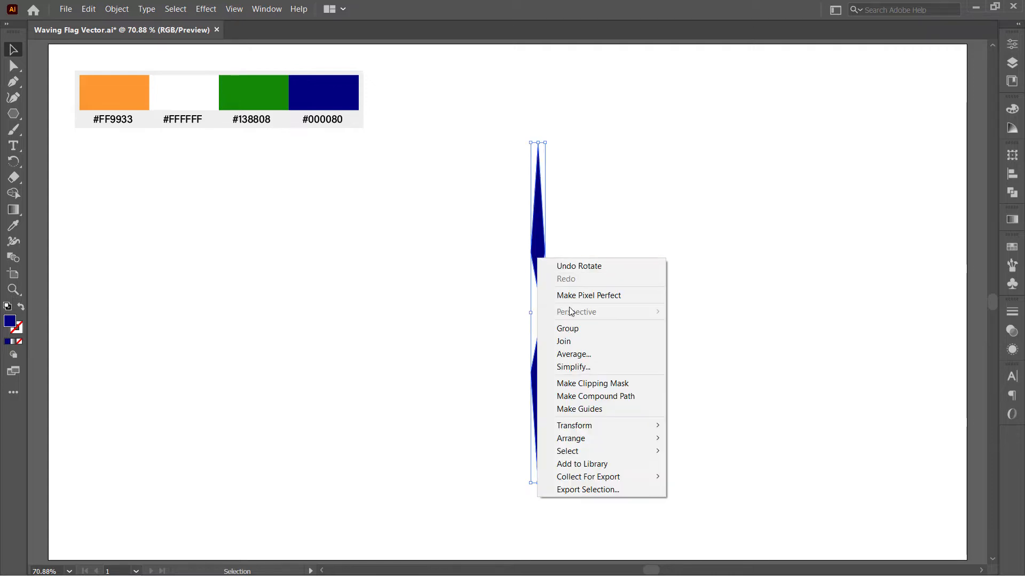
pyautogui.click(581, 330)
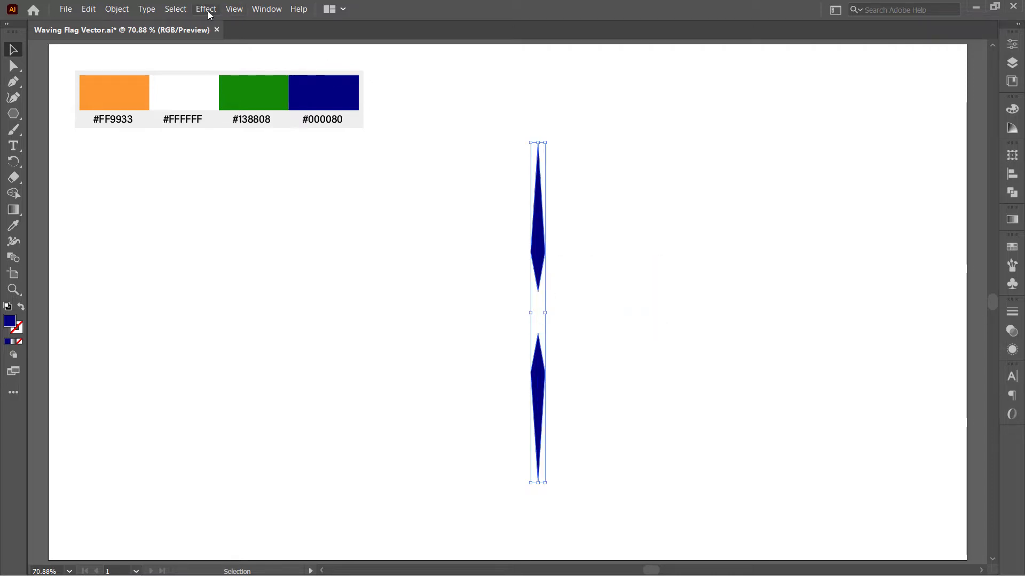
# Step: Apply a Transform effect to the spoke group with a 15° rotation angle and 11 copies
pyautogui.click(208, 14)
pyautogui.moveTo(325, 127)
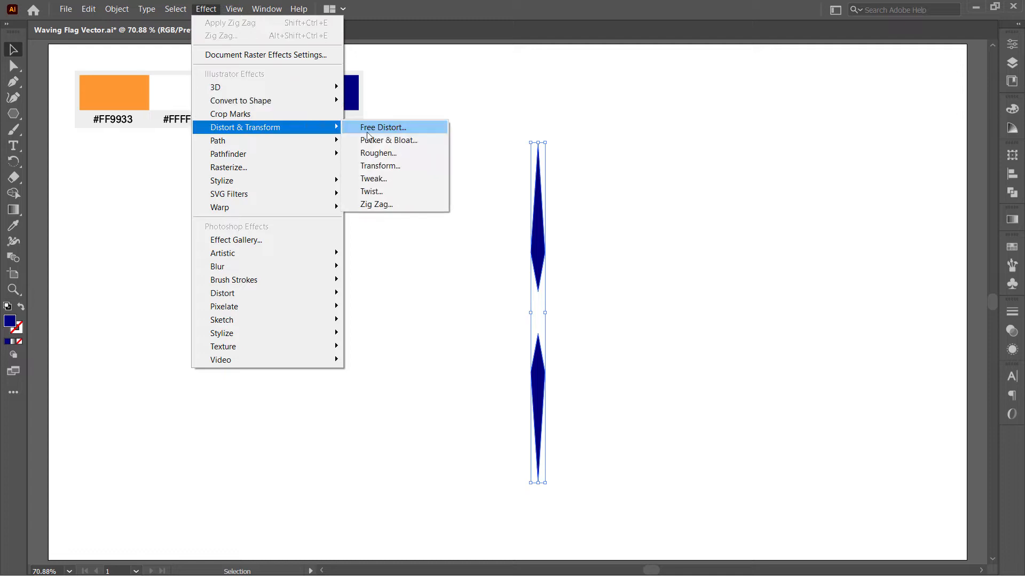
pyautogui.click(436, 165)
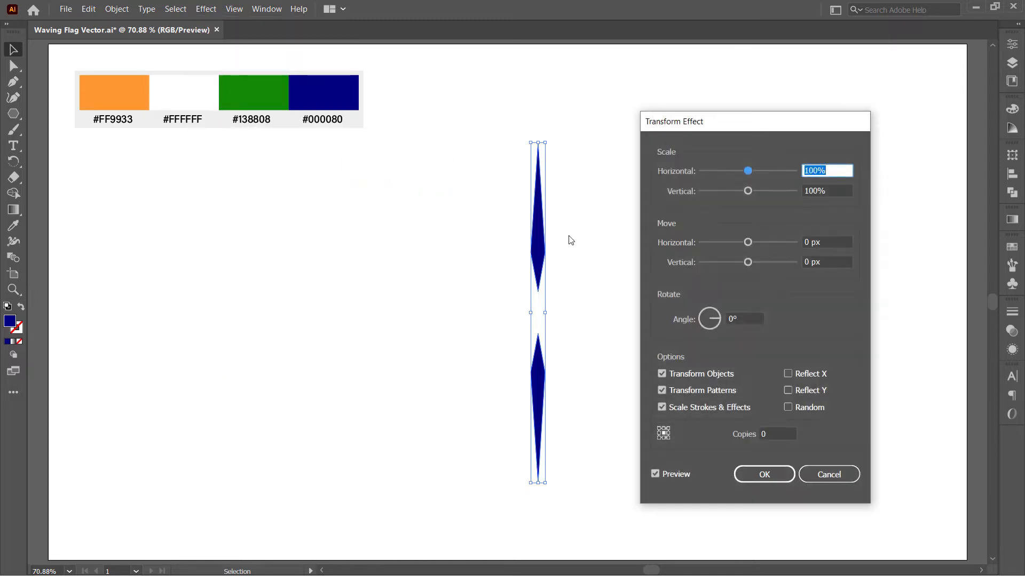
pyautogui.click(741, 319)
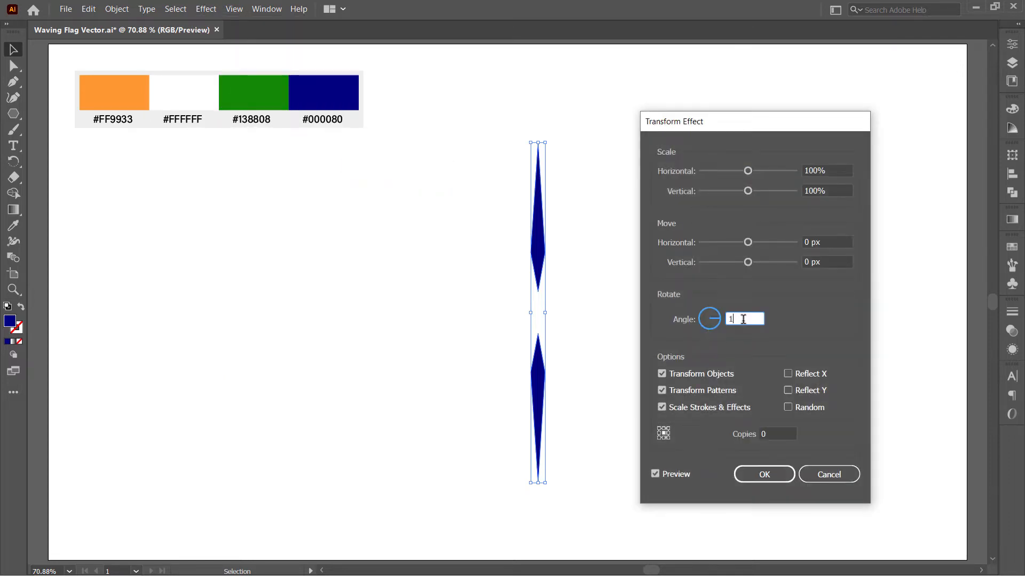
pyautogui.click(776, 434)
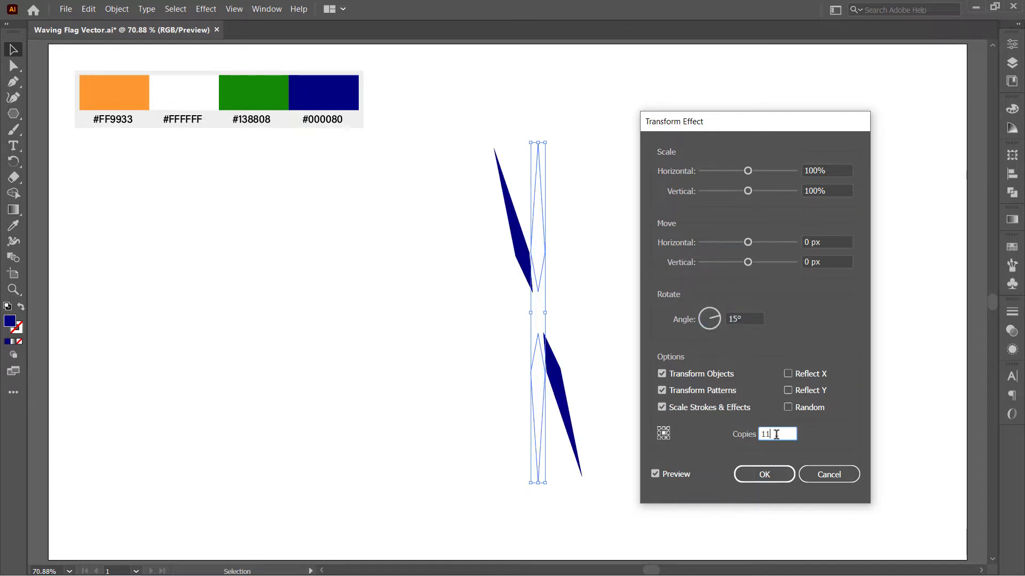
pyautogui.press('Tab')
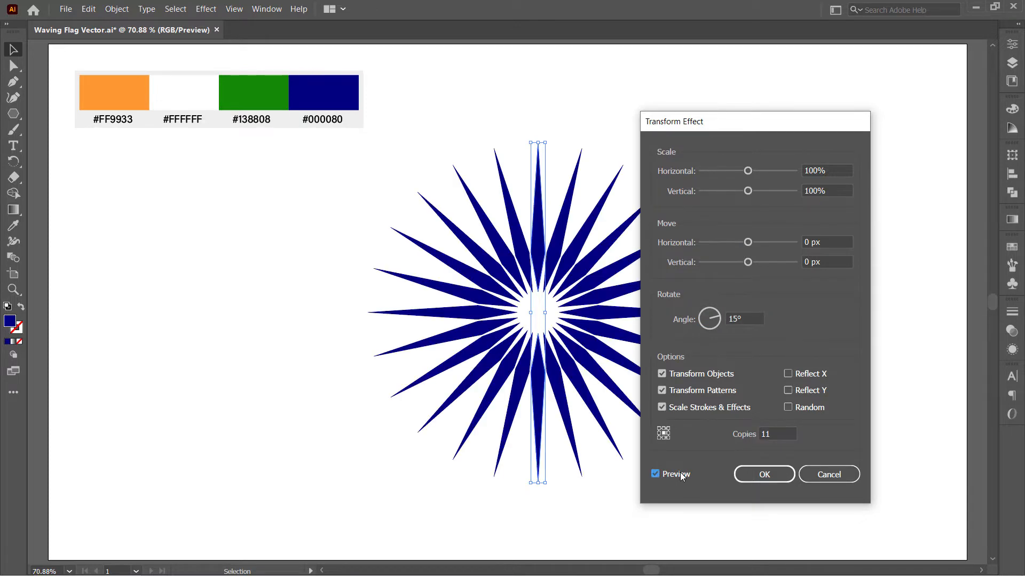
pyautogui.click(758, 474)
pyautogui.click(769, 347)
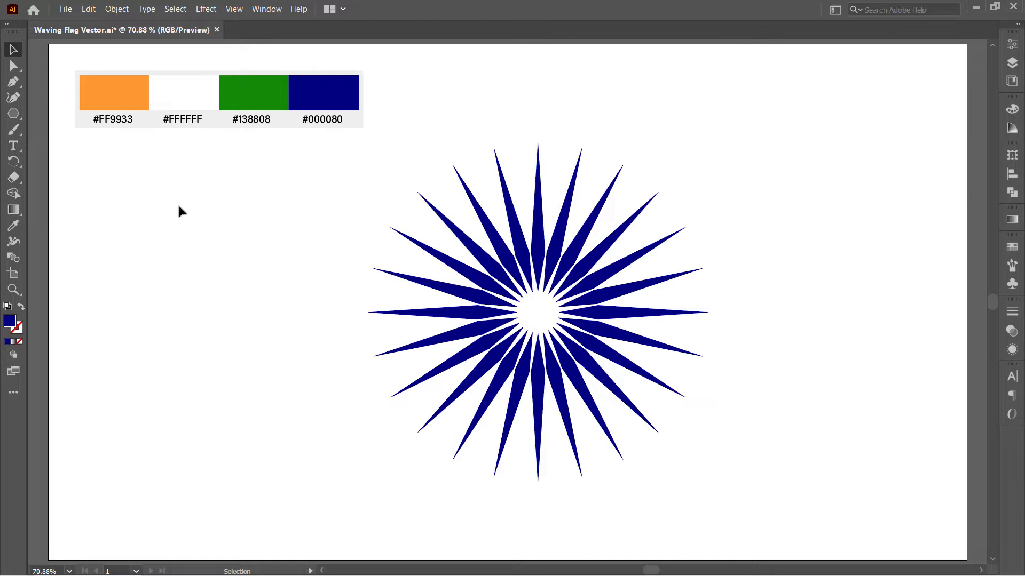
# Step: Draw a circle about 35 px wide above the top spoke, with a matching one below the bottom spoke, and select both
pyautogui.click(14, 113)
pyautogui.click(48, 132)
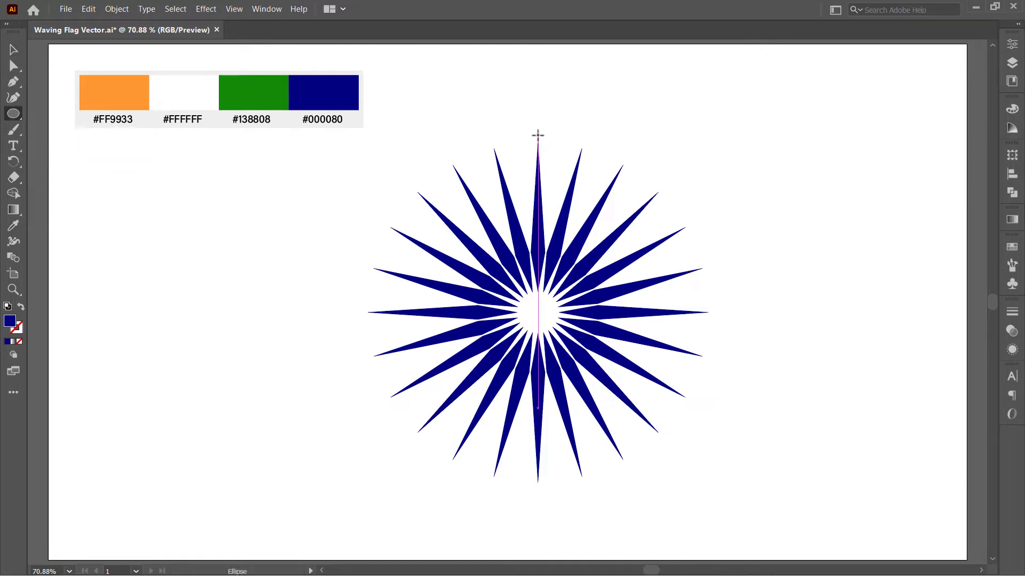
pyautogui.moveTo(537, 135)
pyautogui.mouseDown()
pyautogui.moveTo(549, 179)
pyautogui.moveTo(562, 504)
pyautogui.mouseUp()
pyautogui.press('v')
pyautogui.keyDown('shift'); pyautogui.click(547, 129); pyautogui.keyUp('shift')
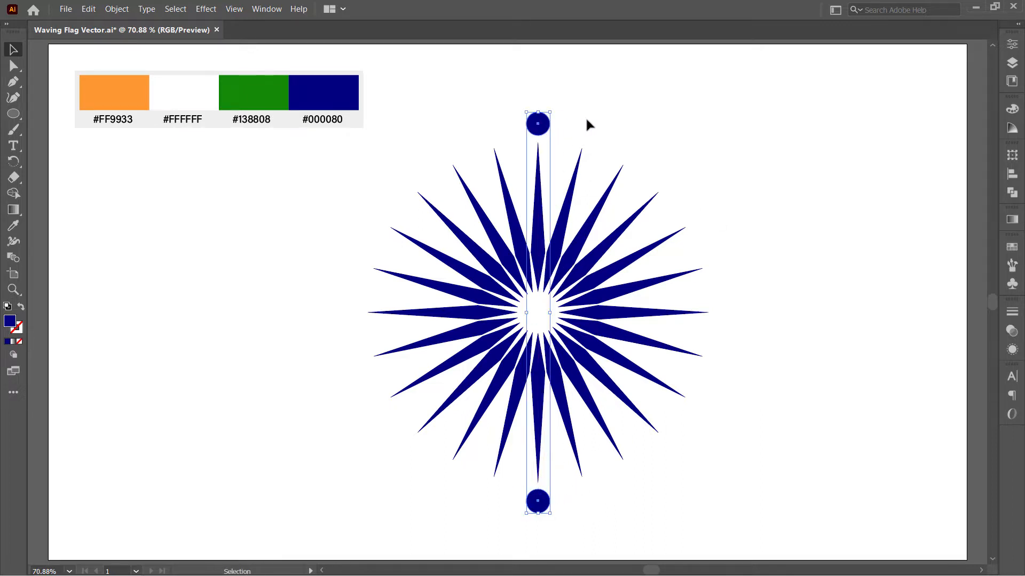
# Step: Apply a Transform effect to the pair of small circles with a 15° rotation angle and 11 copies
pyautogui.click(205, 10)
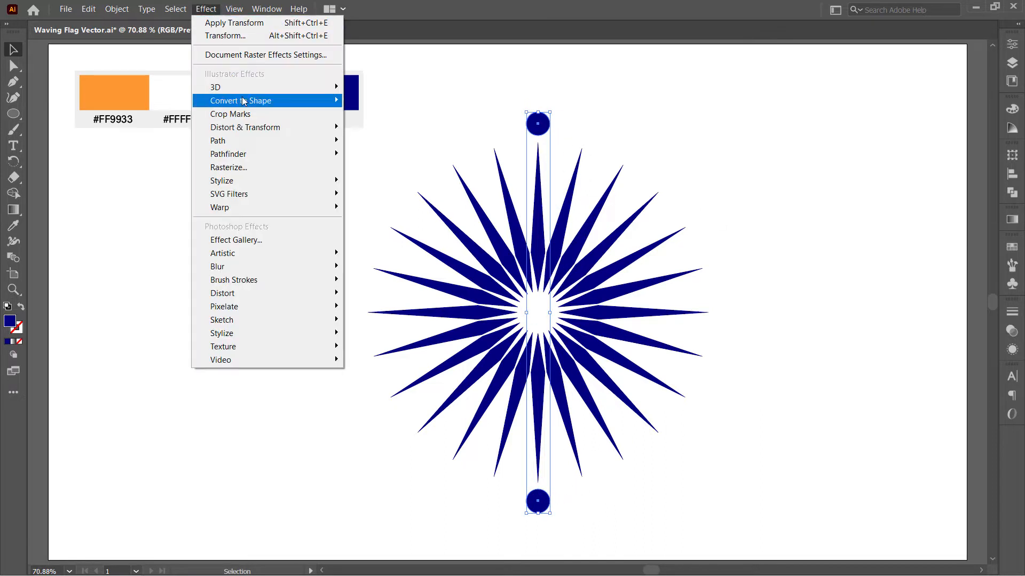
pyautogui.moveTo(251, 126)
pyautogui.click(418, 166)
pyautogui.click(747, 318)
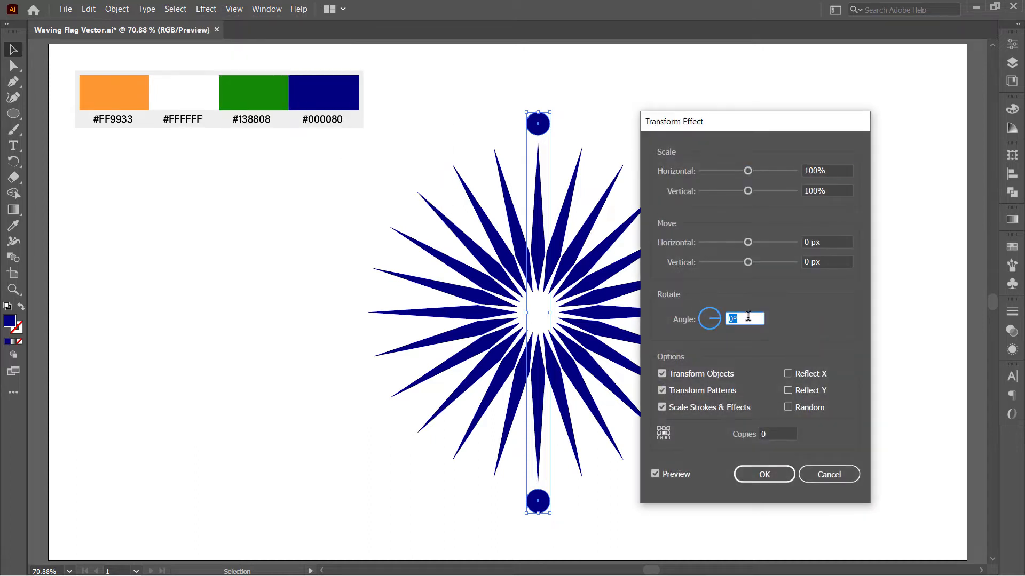
pyautogui.click(769, 434)
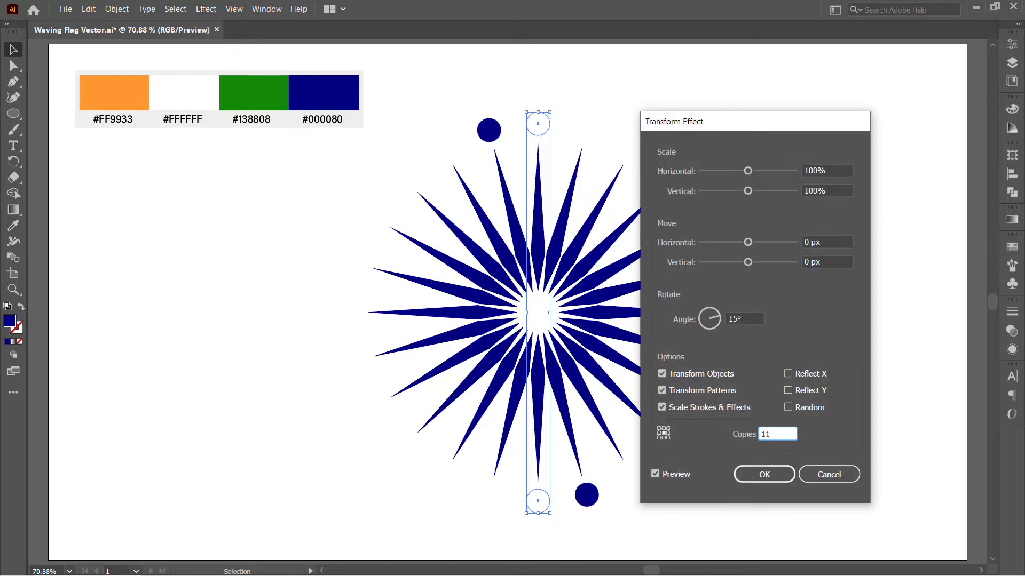
pyautogui.write('11')
pyautogui.press('Tab')
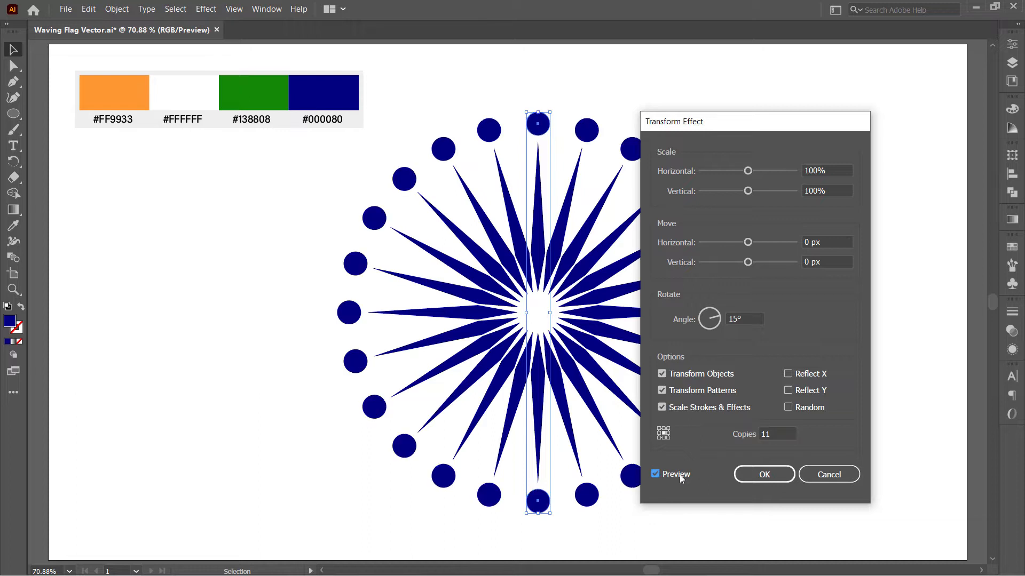
pyautogui.click(747, 476)
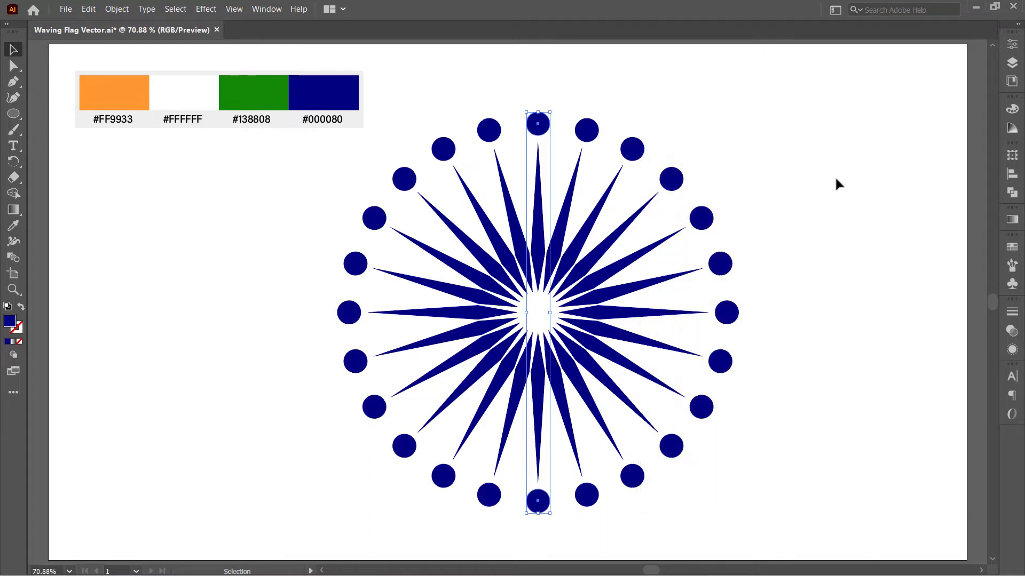
# Step: Rotate the ring of small circles by 7.5° so they sit between the spoke tips
pyautogui.click(1009, 46)
pyautogui.click(881, 132)
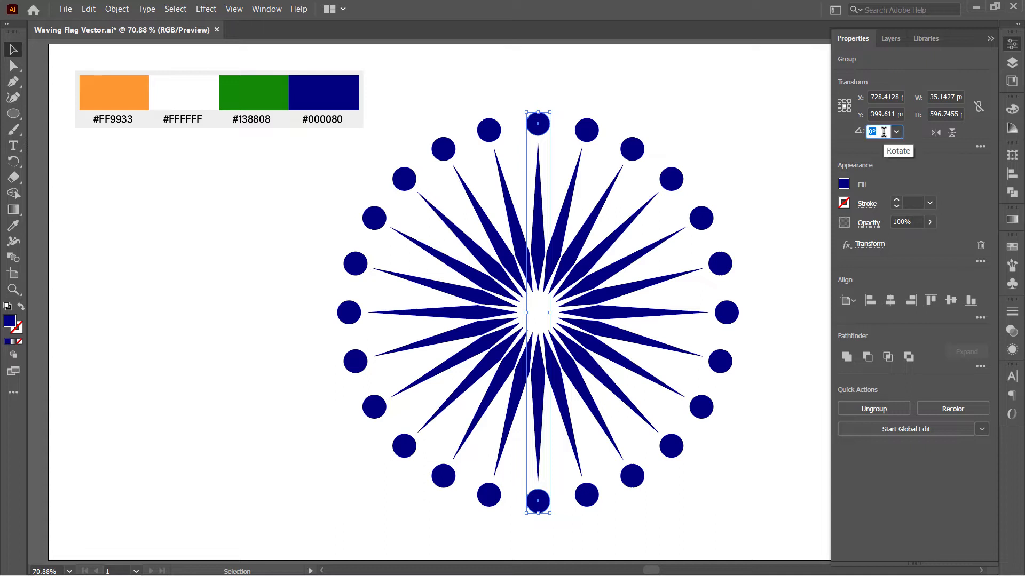
pyautogui.press('Return')
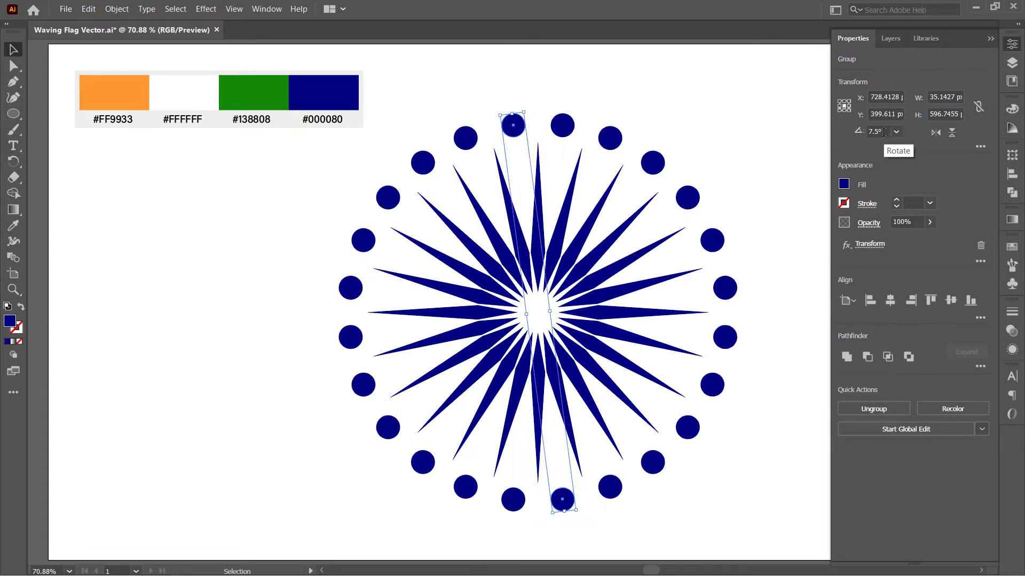
pyautogui.click(760, 144)
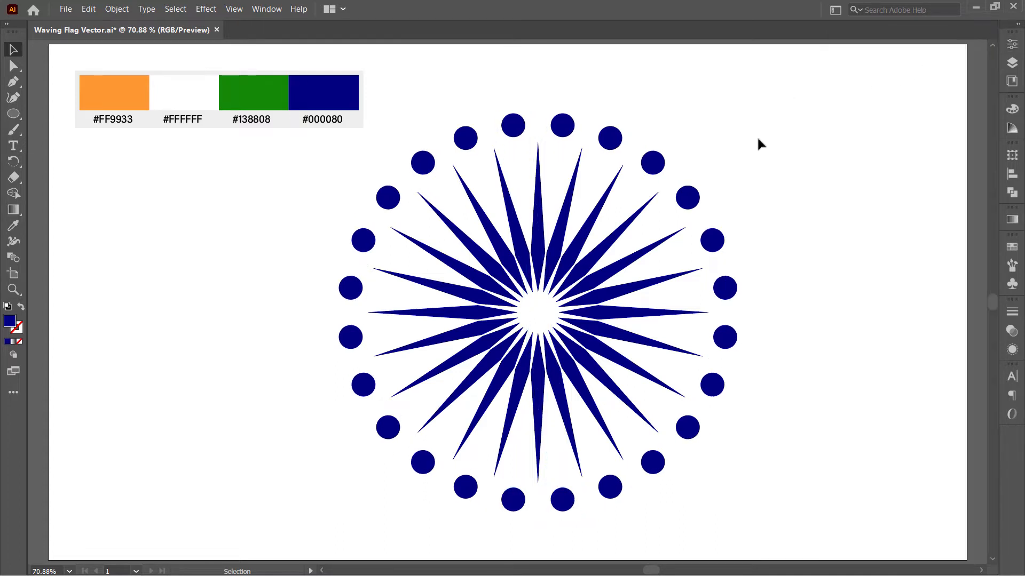
# Step: Draw a solid hub circle centred on the wheel, covering the inner ends of the spokes
pyautogui.click(16, 114)
pyautogui.moveTo(537, 313); pyautogui.dragTo(564, 340)
pyautogui.press('v')
# Step: Paste a copy of the hub circle in front and enlarge it from the centre to about 603 px, enclosing the small circles
pyautogui.click(90, 10)
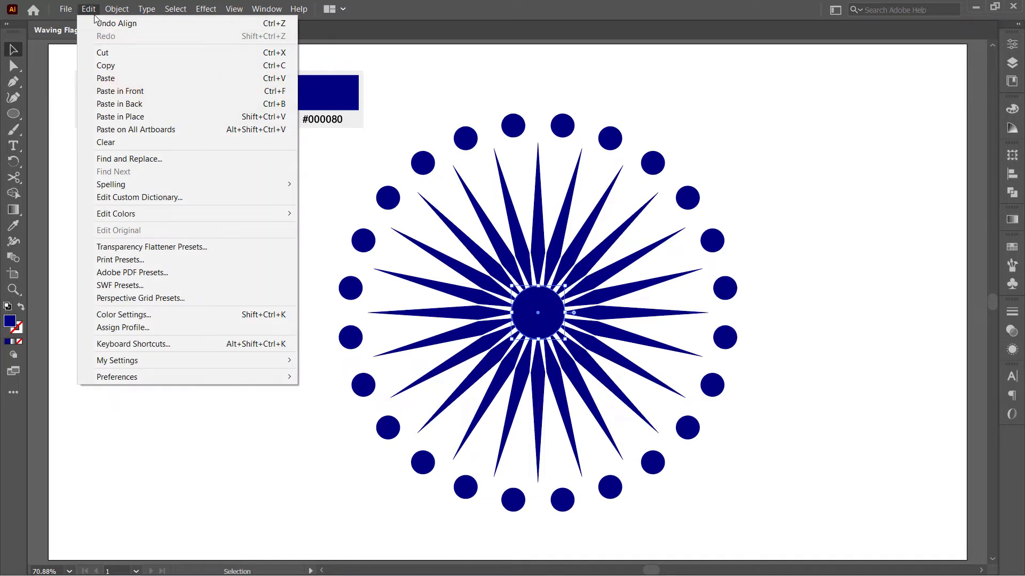
pyautogui.click(121, 65)
pyautogui.click(90, 9)
pyautogui.click(172, 92)
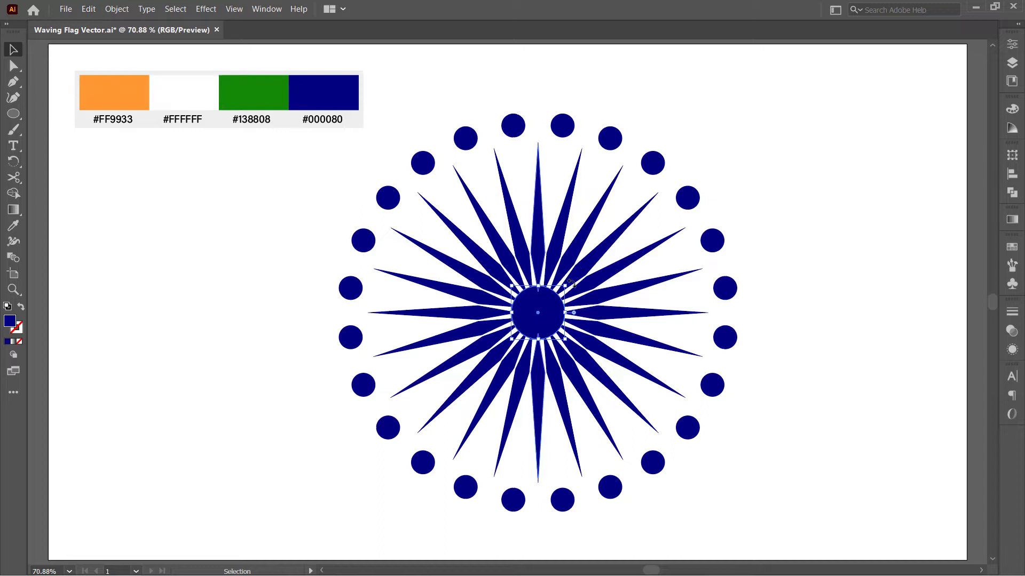
pyautogui.moveTo(565, 286); pyautogui.dragTo(769, 108)
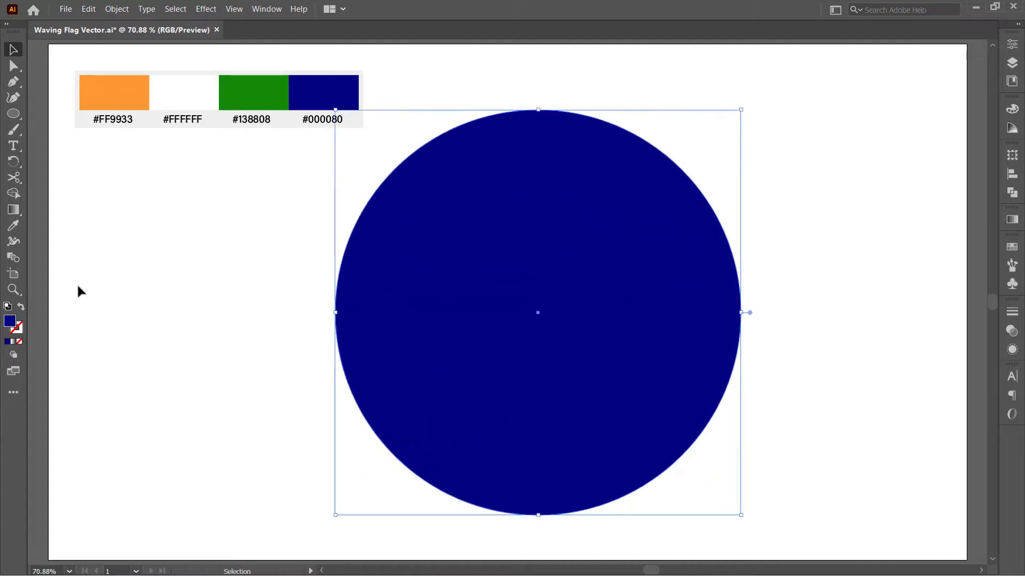
# Step: Swap the large circle's fill and stroke, and set its stroke weight to 20 pt
pyautogui.click(23, 309)
pyautogui.click(1012, 44)
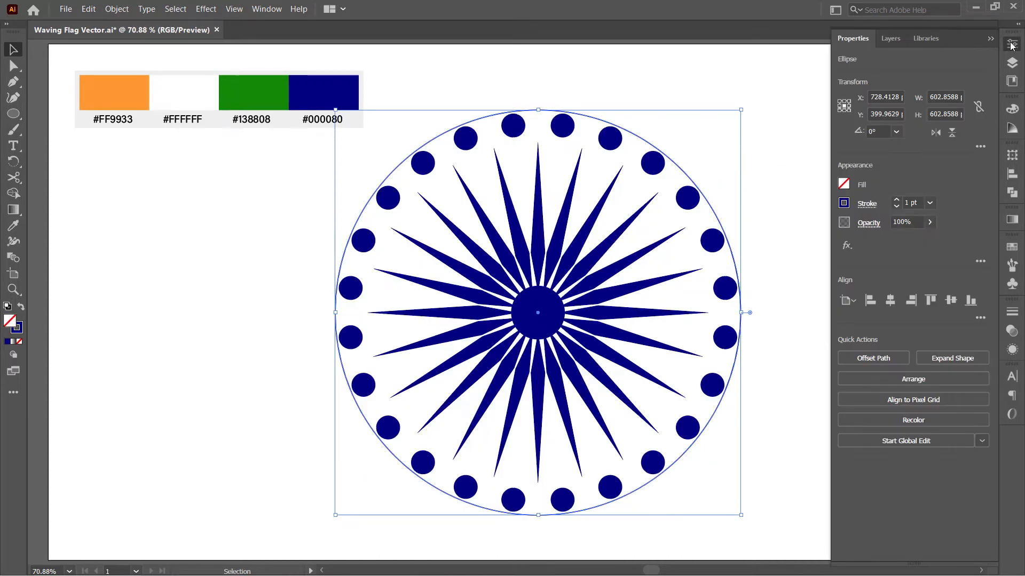
pyautogui.click(896, 201)
pyautogui.click(896, 200)
pyautogui.click(896, 200)
pyautogui.click(896, 200)
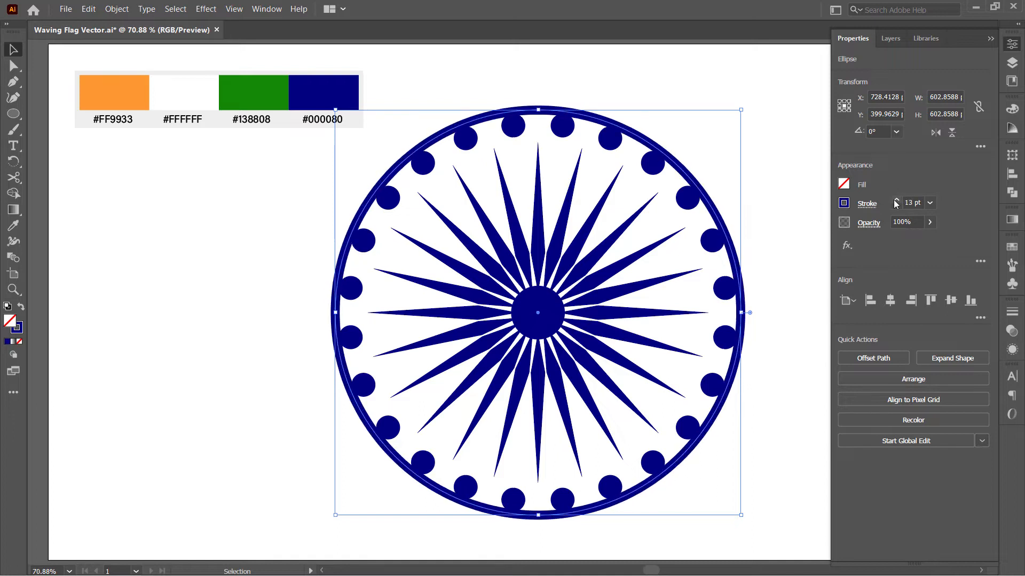
pyautogui.click(896, 200)
pyautogui.click(895, 200)
# Step: Align the outer ring's stroke to the inside of its path and deselect it
pyautogui.click(868, 208)
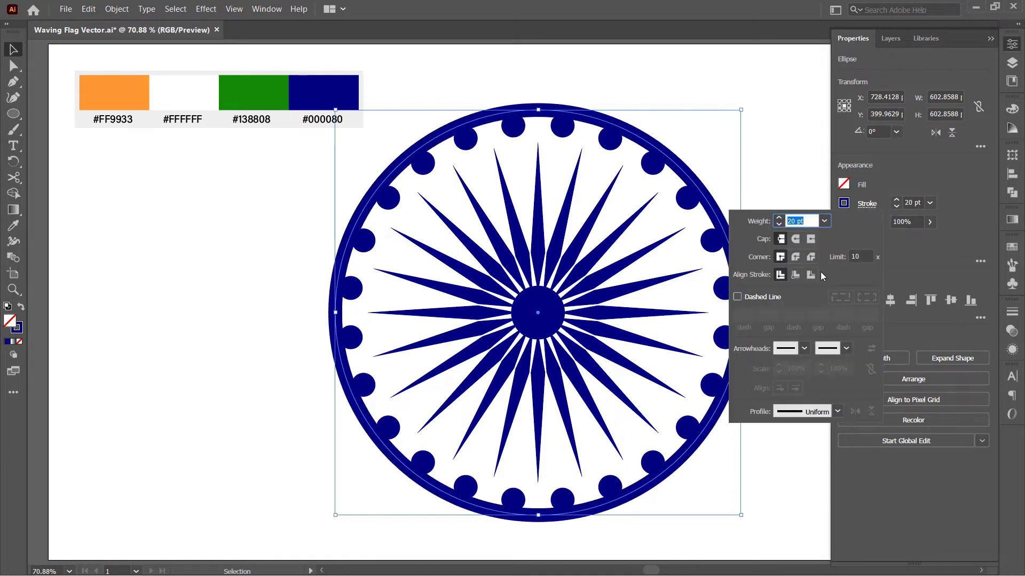
pyautogui.click(794, 277)
pyautogui.click(790, 188)
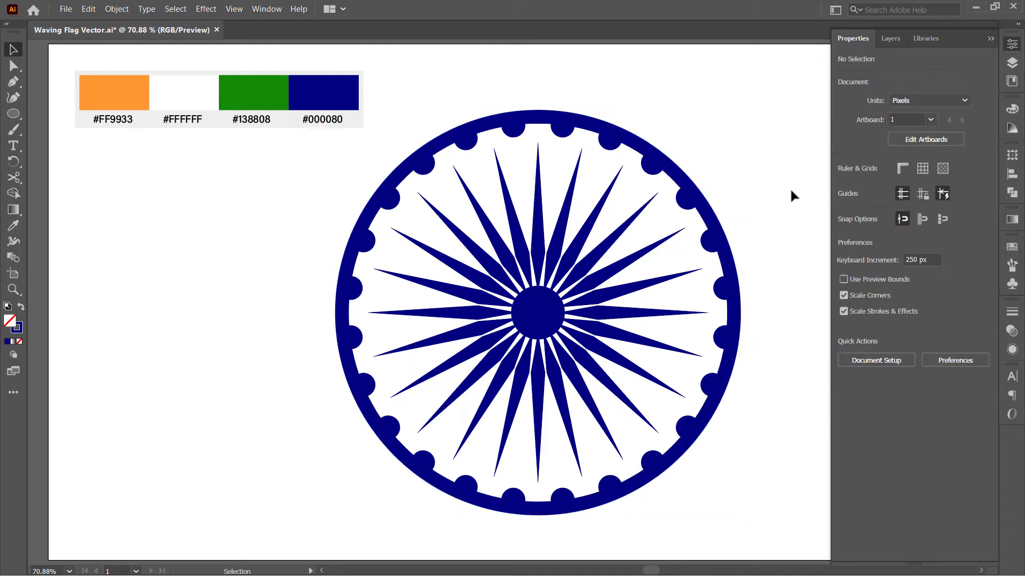
pyautogui.click(990, 39)
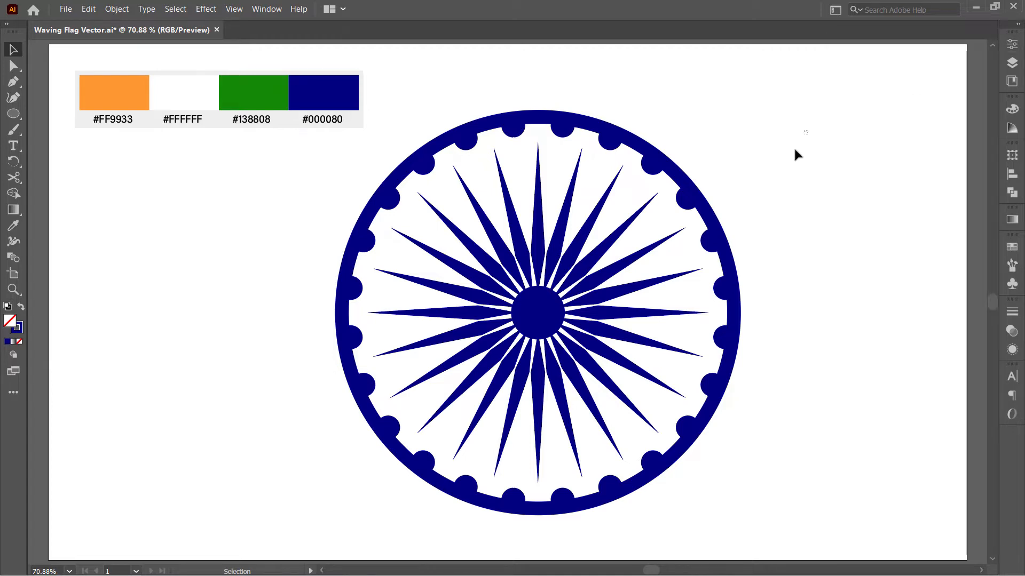
# Step: Select the whole wheel and expand its appearance
pyautogui.moveTo(795, 149); pyautogui.dragTo(431, 499)
pyautogui.click(117, 9)
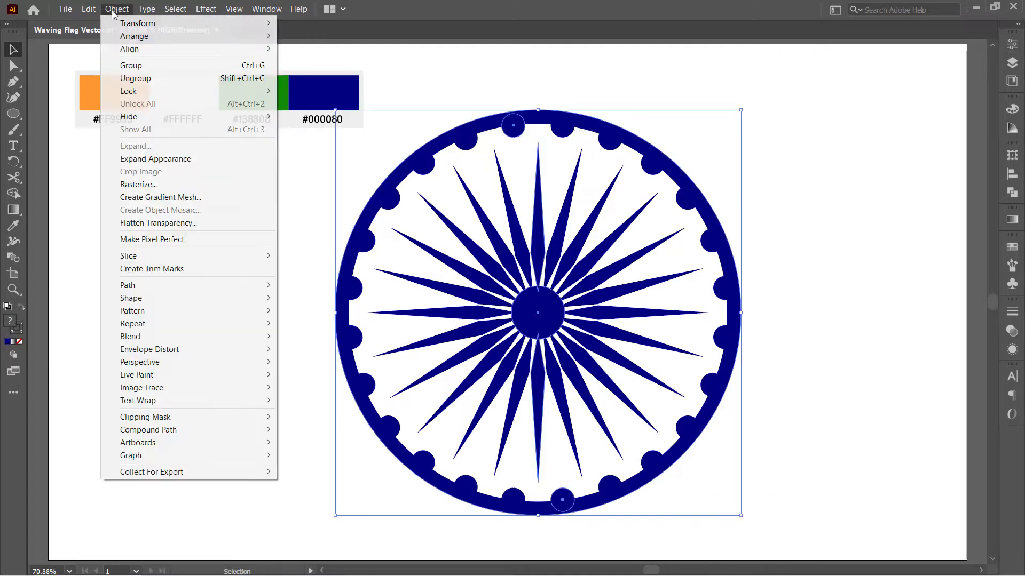
pyautogui.click(187, 157)
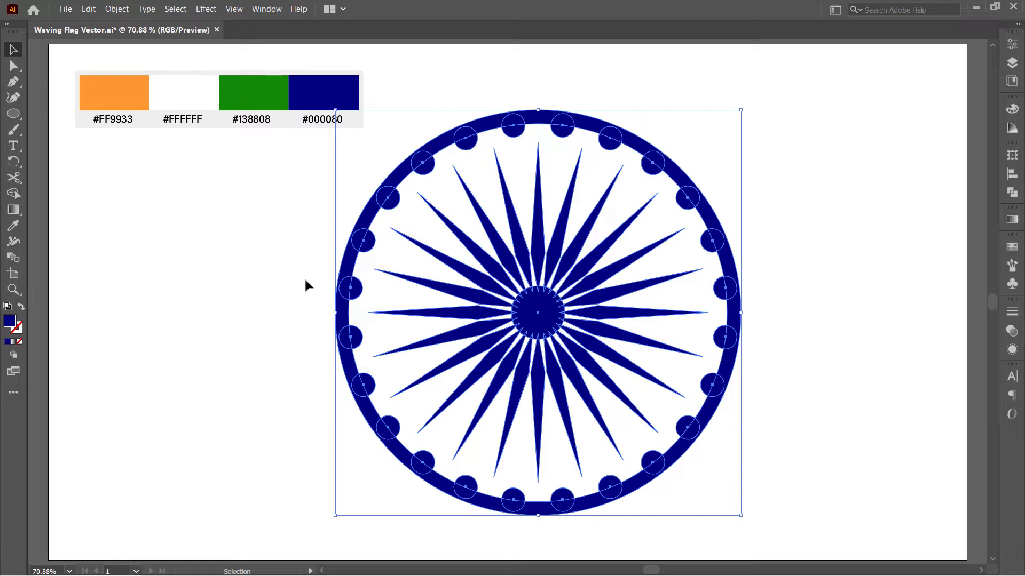
# Step: Unite all the expanded parts of the wheel into one shape
pyautogui.click(1012, 193)
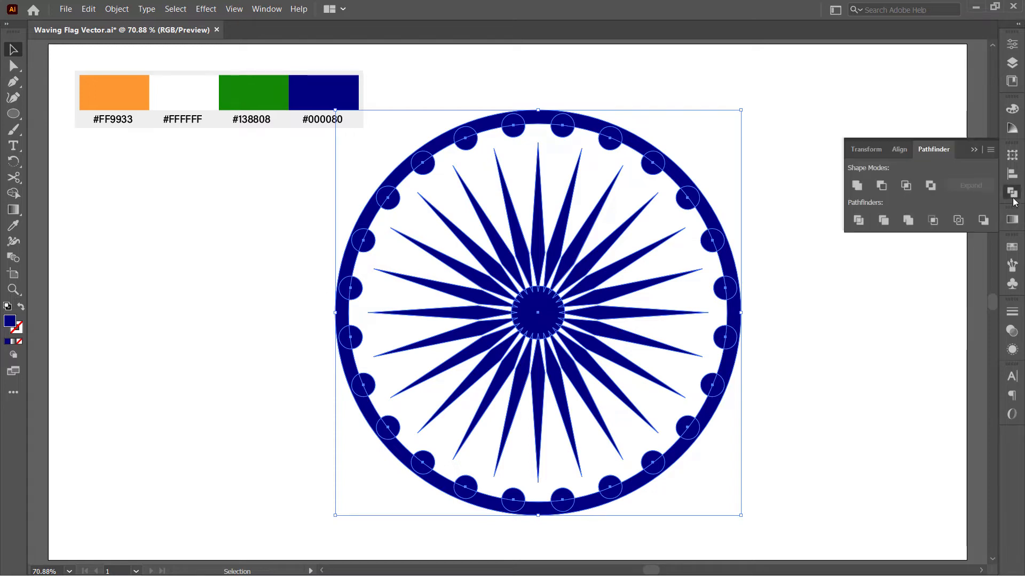
pyautogui.click(860, 188)
pyautogui.click(870, 168)
# Step: Scale the finished wheel down proportionally and move it to the left side of the artboard, below the colour swatches
pyautogui.moveTo(806, 161); pyautogui.dragTo(684, 252)
pyautogui.moveTo(741, 110); pyautogui.dragTo(459, 392)
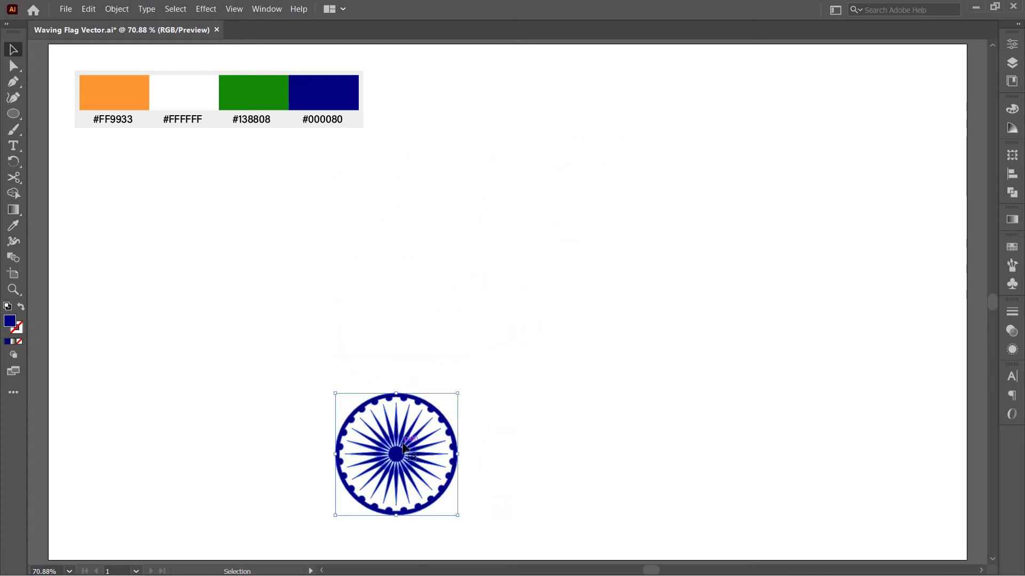
pyautogui.moveTo(404, 448); pyautogui.dragTo(171, 293)
pyautogui.click(396, 291)
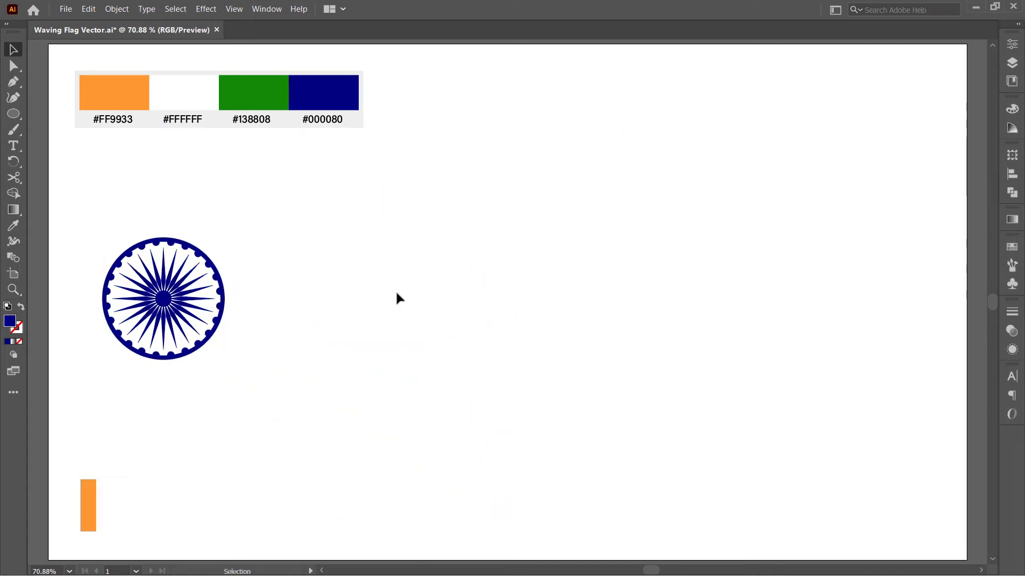
# Step: Draw a rectangle five times as wide as it is high beside the wheel and stack two identical copies directly beneath it
pyautogui.rightClick(22, 121)
pyautogui.click(35, 112)
pyautogui.click(420, 163)
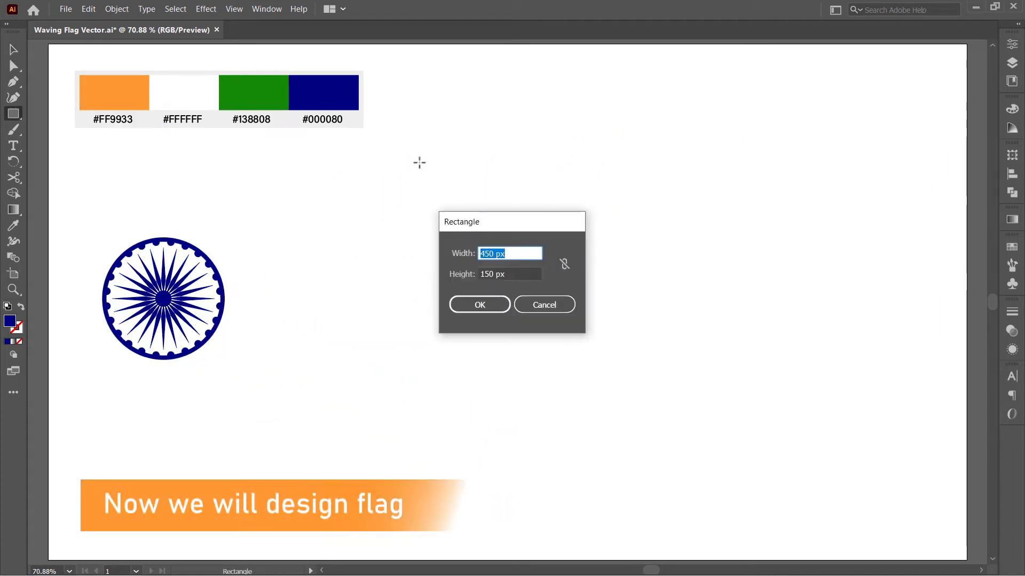
pyautogui.write('1000')
pyautogui.press('Tab')
pyautogui.write('200')
pyautogui.press('Return')
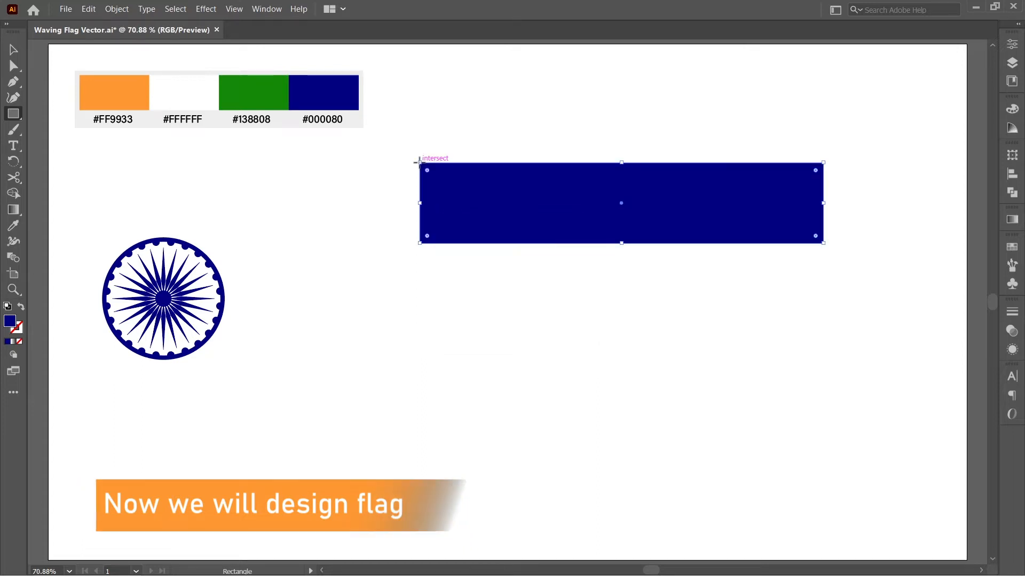
pyautogui.press('v')
pyautogui.moveTo(547, 208); pyautogui.dragTo(545, 360)
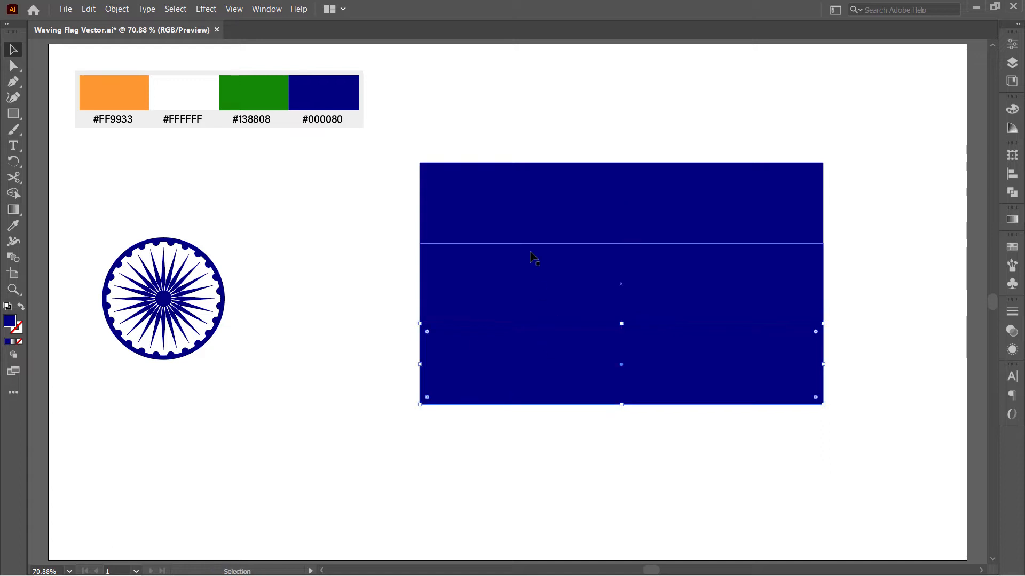
# Step: Colour the stripes from the palette swatches: top saffron #FF9933, middle white #FFFFFF and bottom green #138808
pyautogui.click(505, 208)
pyautogui.press('i')
pyautogui.click(130, 87)
pyautogui.keyDown('ctrl'); pyautogui.click(446, 270); pyautogui.keyUp('ctrl')
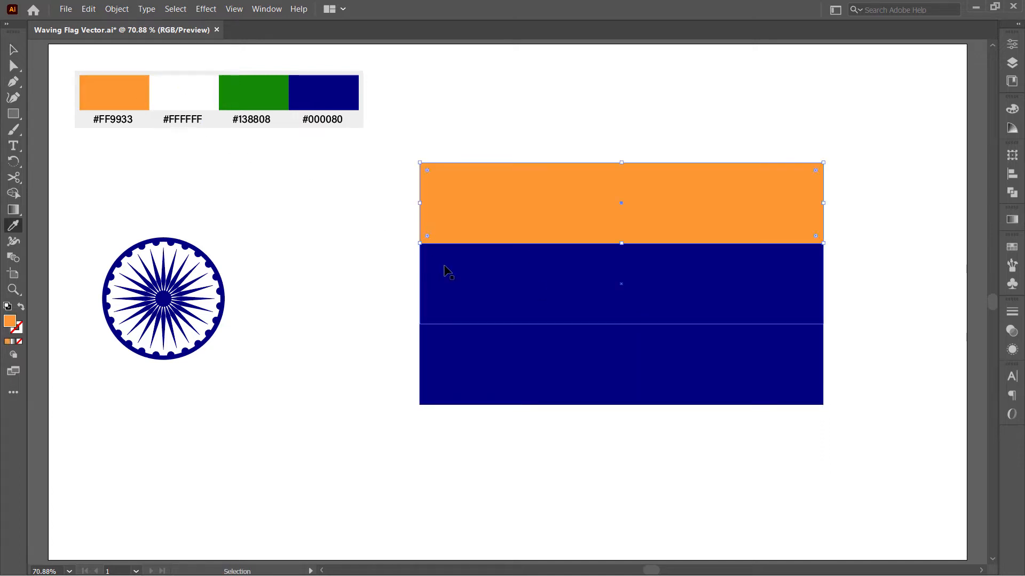
pyautogui.click(198, 94)
pyautogui.keyDown('ctrl'); pyautogui.click(473, 354); pyautogui.keyUp('ctrl')
pyautogui.click(280, 104)
pyautogui.press('v')
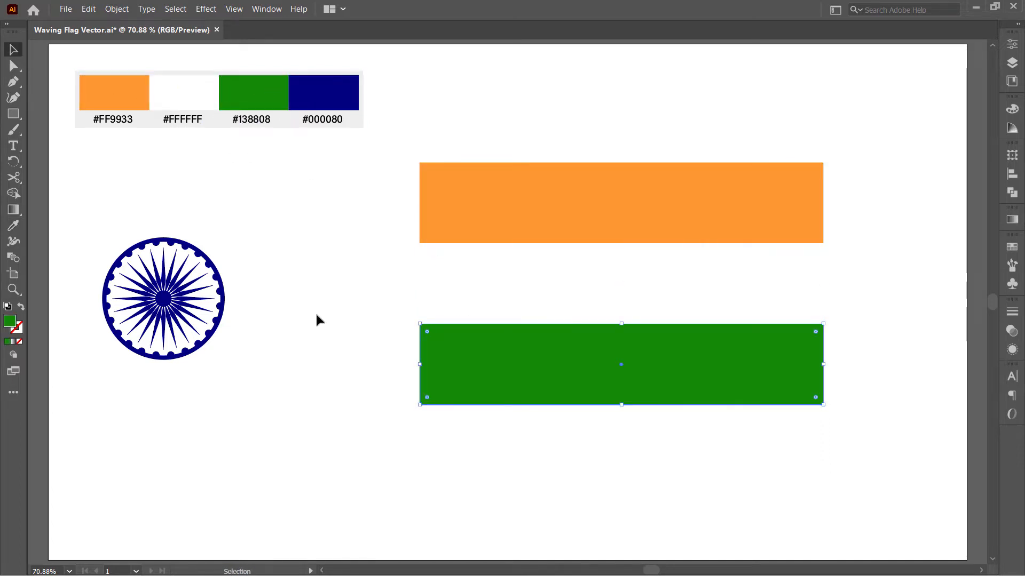
# Step: Group the three coloured stripes
pyautogui.click(317, 314)
pyautogui.moveTo(376, 229); pyautogui.dragTo(504, 345)
pyautogui.rightClick(523, 288)
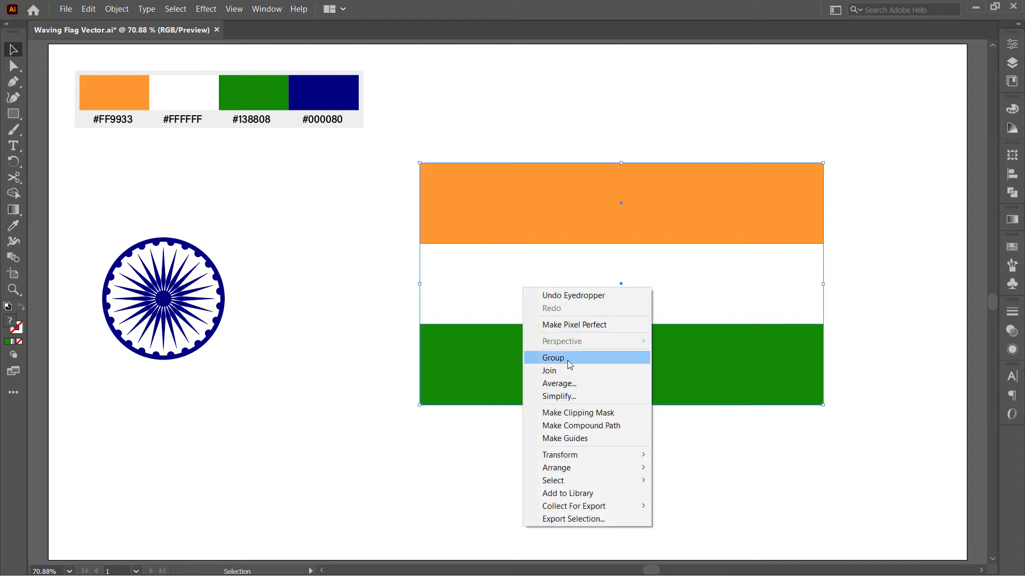
pyautogui.click(568, 360)
# Step: Scale the wheel down proportionally about its centre to the height of one stripe
pyautogui.click(251, 238)
pyautogui.click(221, 277)
pyautogui.moveTo(225, 237); pyautogui.dragTo(205, 259)
# Step: Align the wheel and the stripe group to each other's centres, both horizontally and vertically
pyautogui.moveTo(122, 223); pyautogui.dragTo(586, 344)
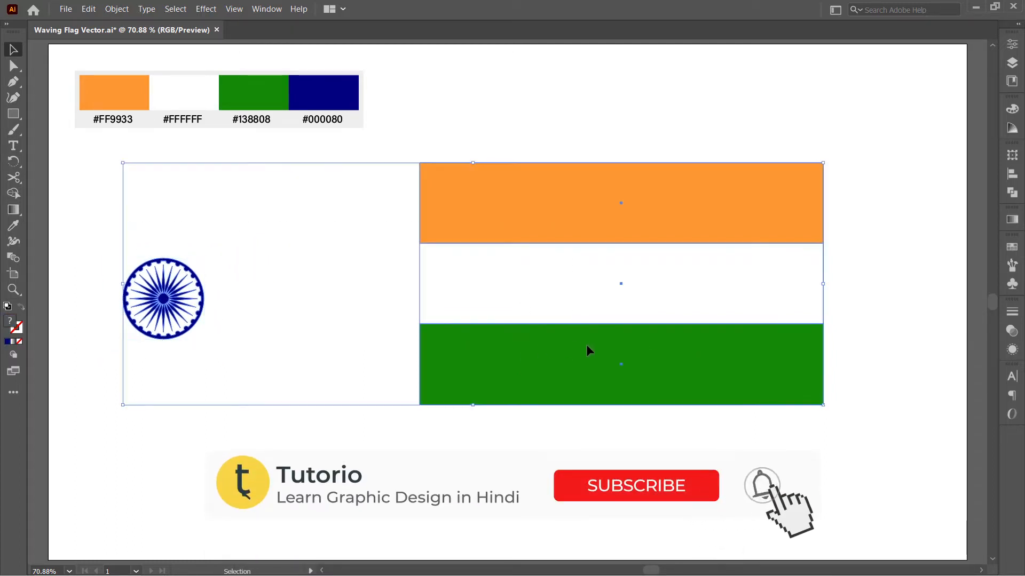
pyautogui.click(1012, 173)
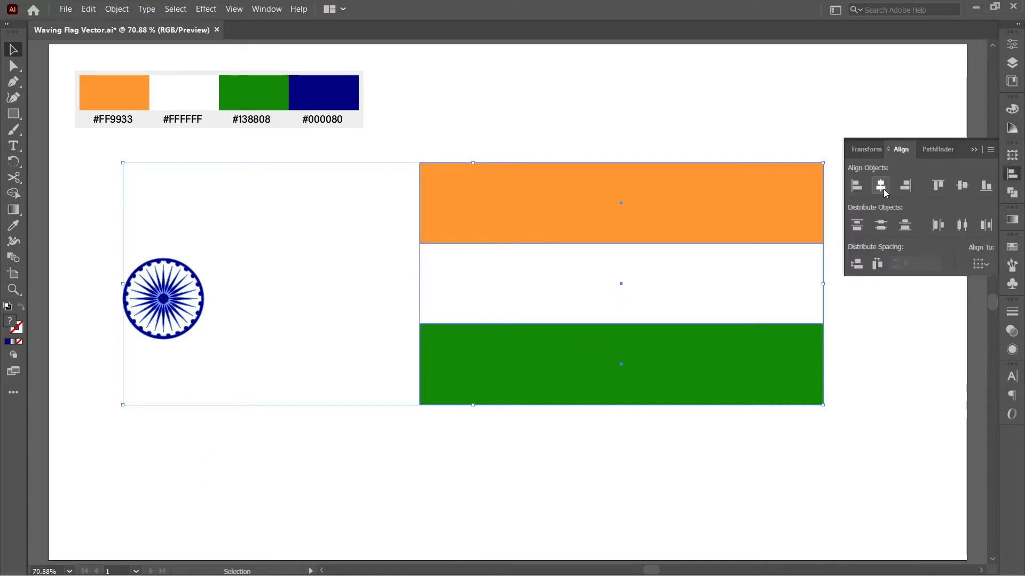
pyautogui.click(883, 189)
pyautogui.click(968, 187)
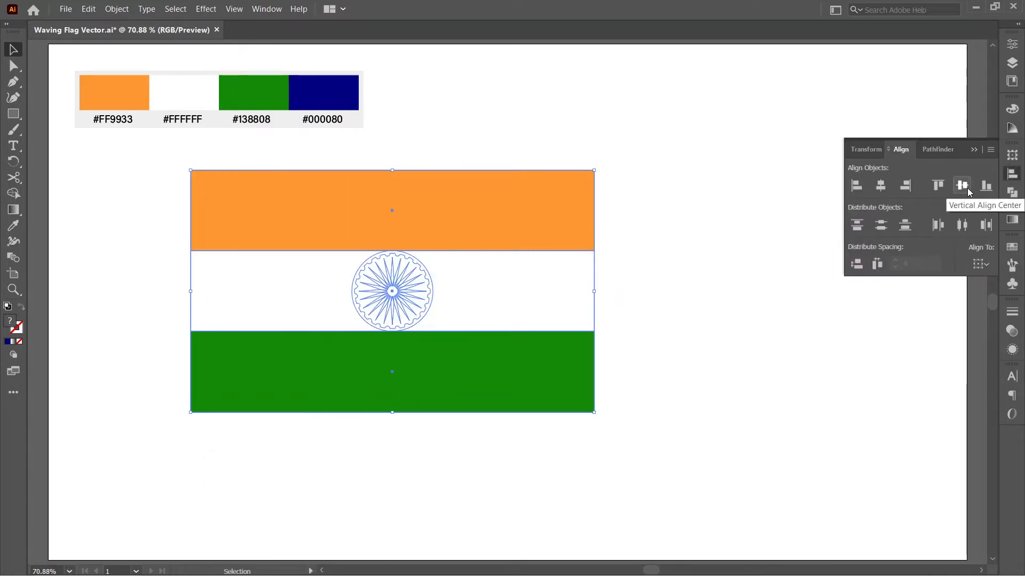
# Step: Send the stripe group to the back, behind the wheel, and deselect it
pyautogui.click(537, 220)
pyautogui.rightClick(538, 221)
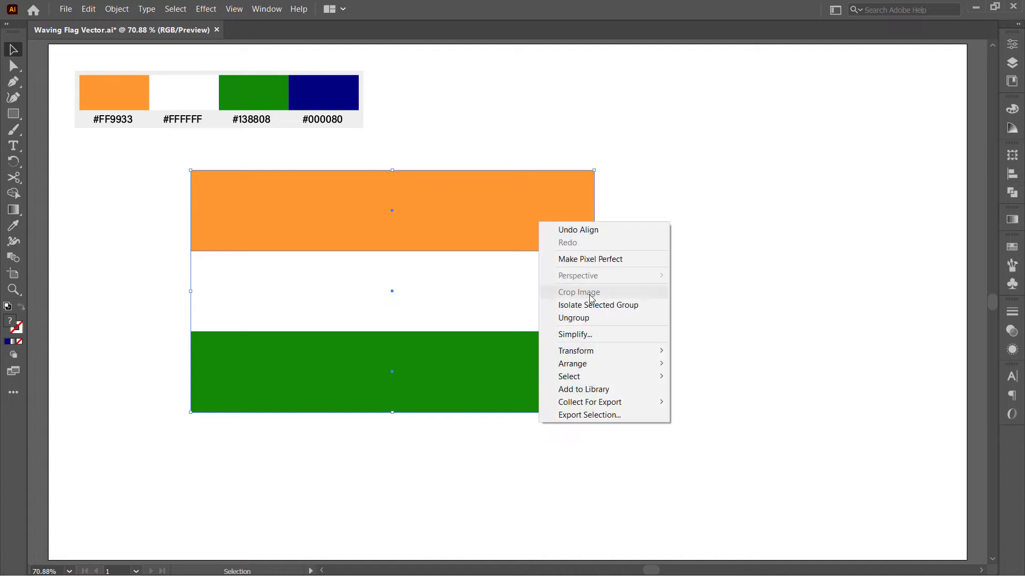
pyautogui.moveTo(614, 363)
pyautogui.click(741, 403)
pyautogui.click(739, 405)
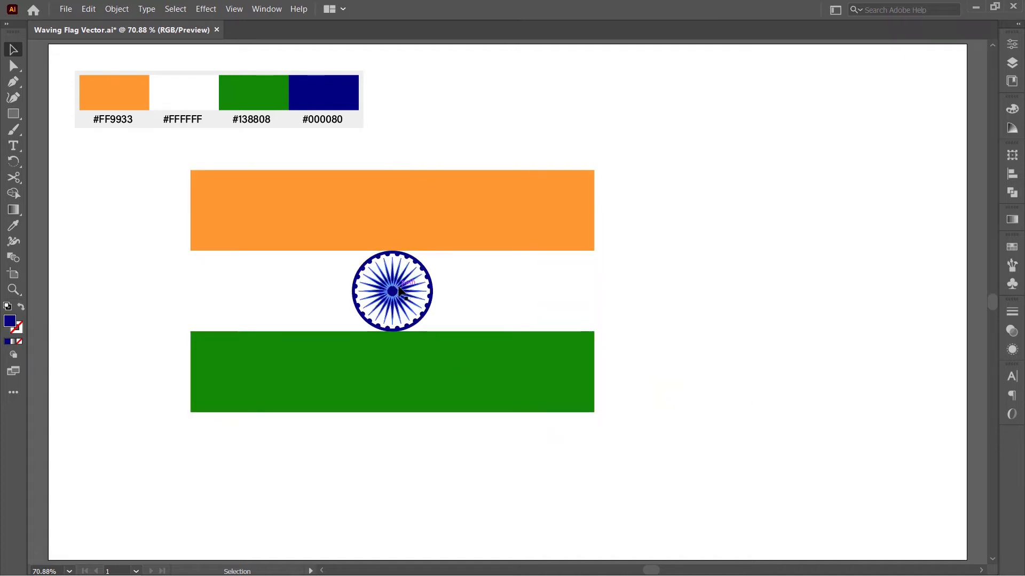
# Step: Shrink the wheel slightly about its centre to leave a small margin inside the white stripe
pyautogui.click(400, 291)
pyautogui.moveTo(434, 251); pyautogui.dragTo(426, 258)
pyautogui.click(661, 248)
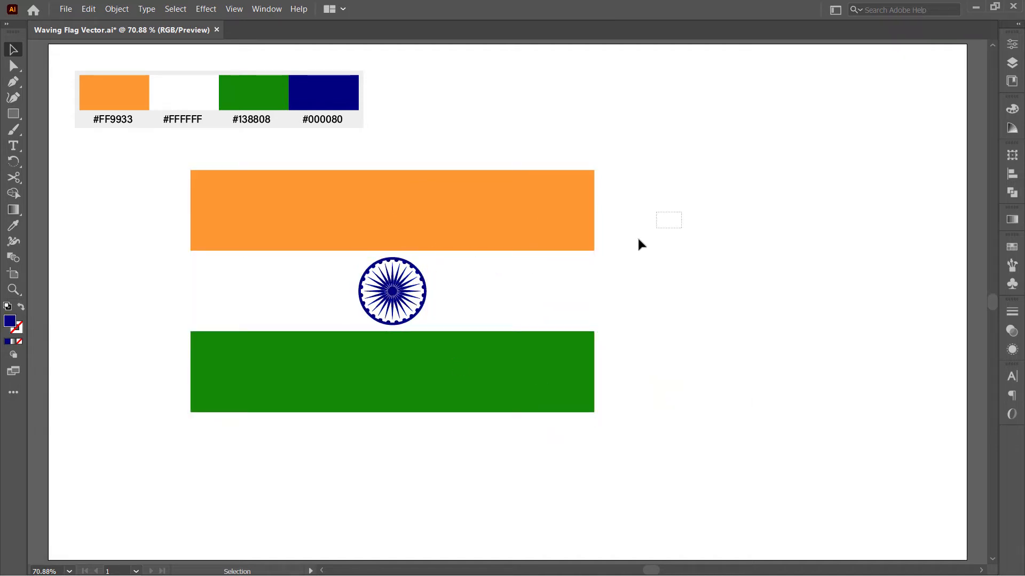
# Step: Group the wheel together with the stripes
pyautogui.moveTo(638, 240); pyautogui.dragTo(350, 374)
pyautogui.rightClick(470, 307)
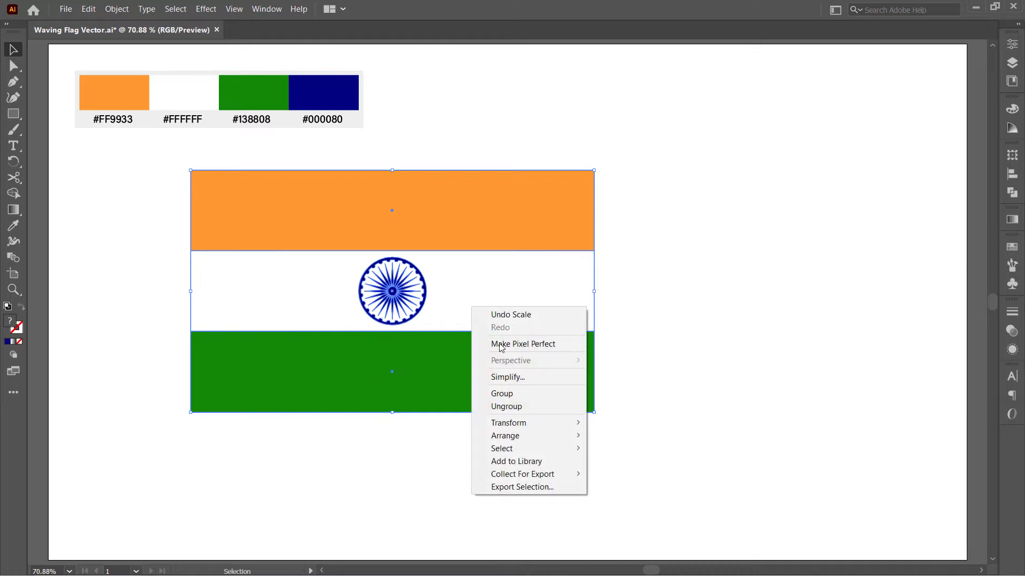
pyautogui.click(512, 395)
# Step: Save the grouped flag as a dynamic Movie Clip symbol named "flag" and delete the flag from the artboard
pyautogui.click(1010, 287)
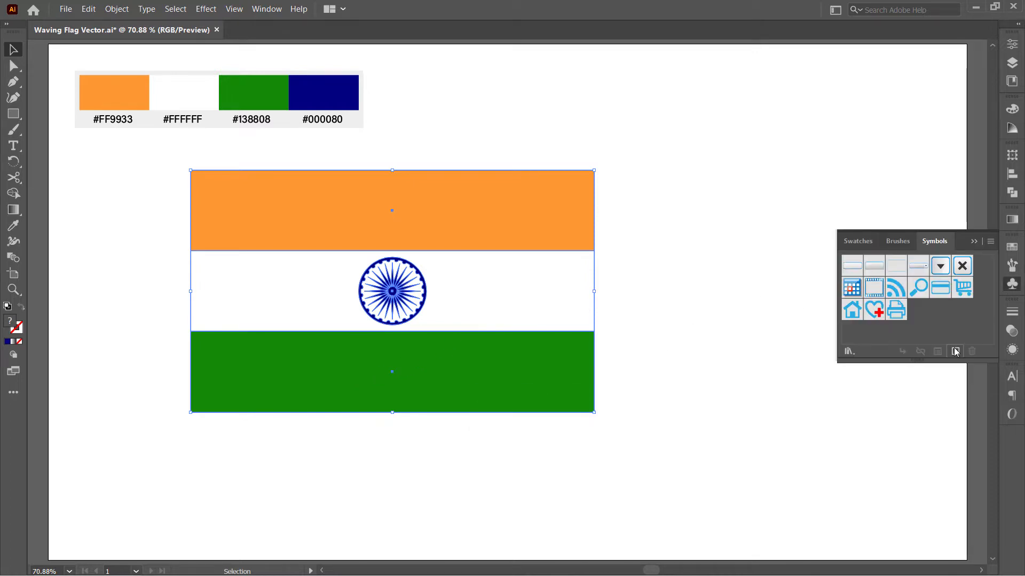
pyautogui.click(955, 351)
pyautogui.write('flag')
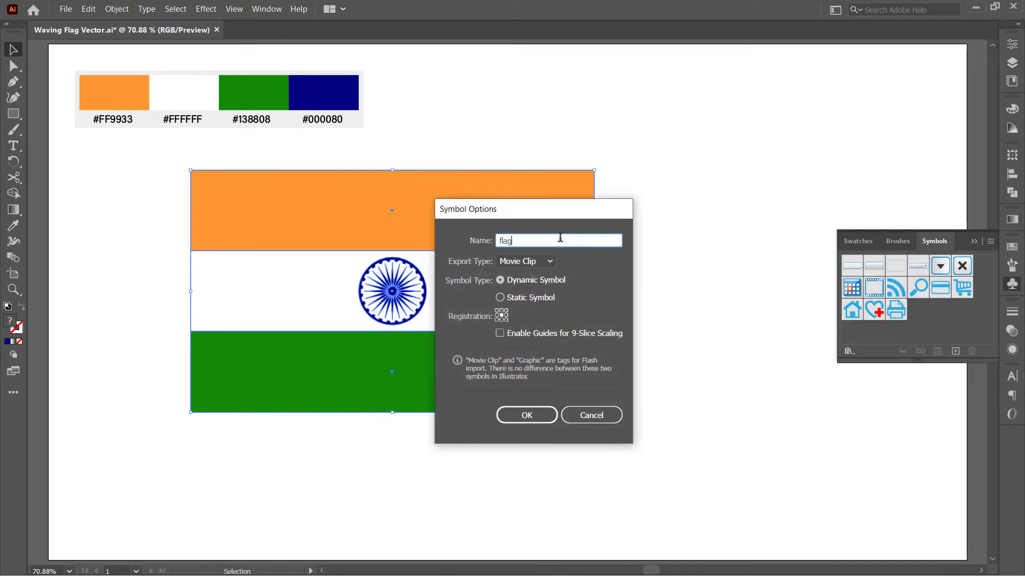
pyautogui.press('Return')
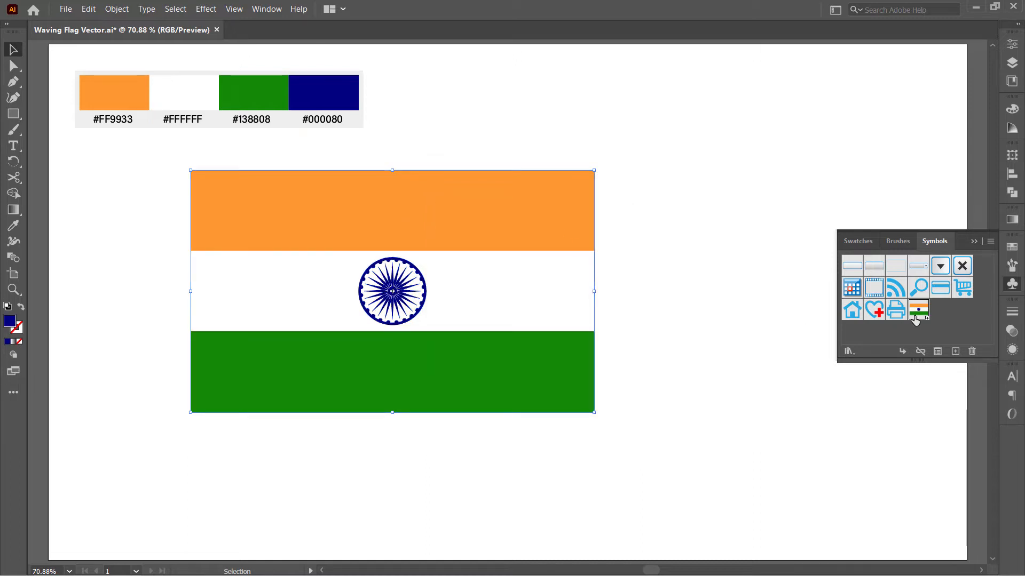
pyautogui.press('Delete')
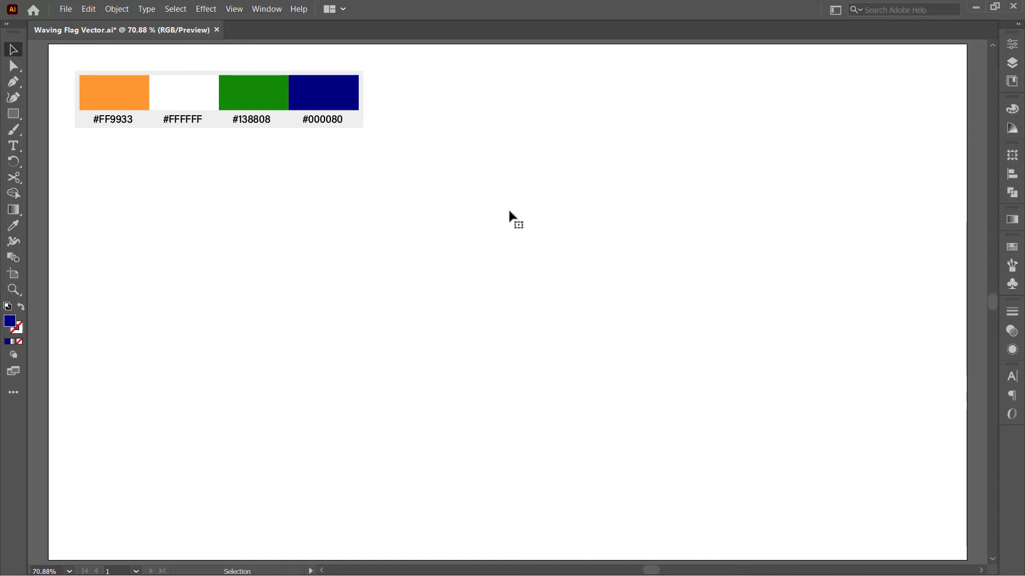
# Step: Draw a horizontal line with a length of 600 and an angle of 0° in the middle of the artboard
pyautogui.click(14, 114)
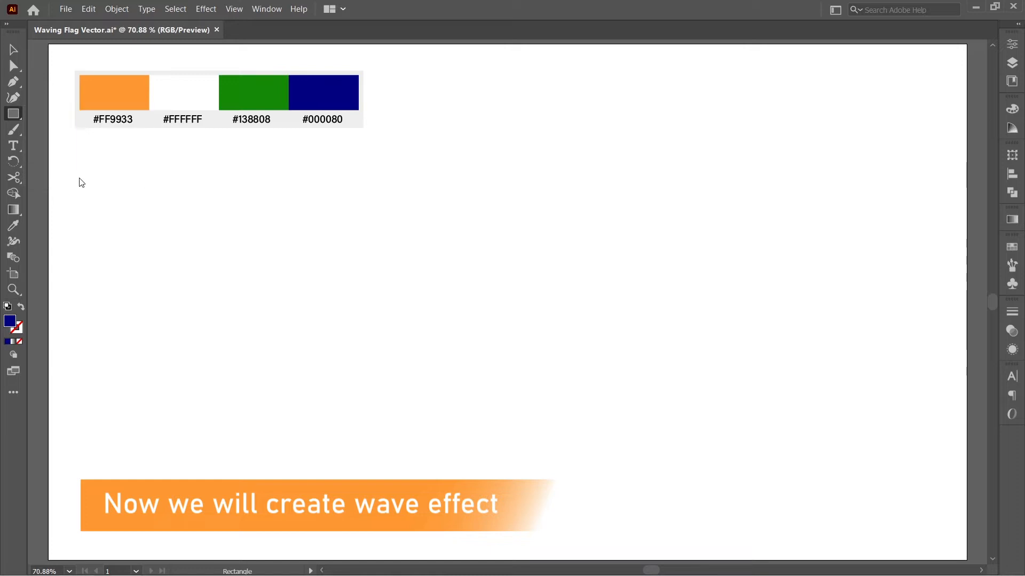
pyautogui.press('\\')
pyautogui.click(329, 283)
pyautogui.write('600')
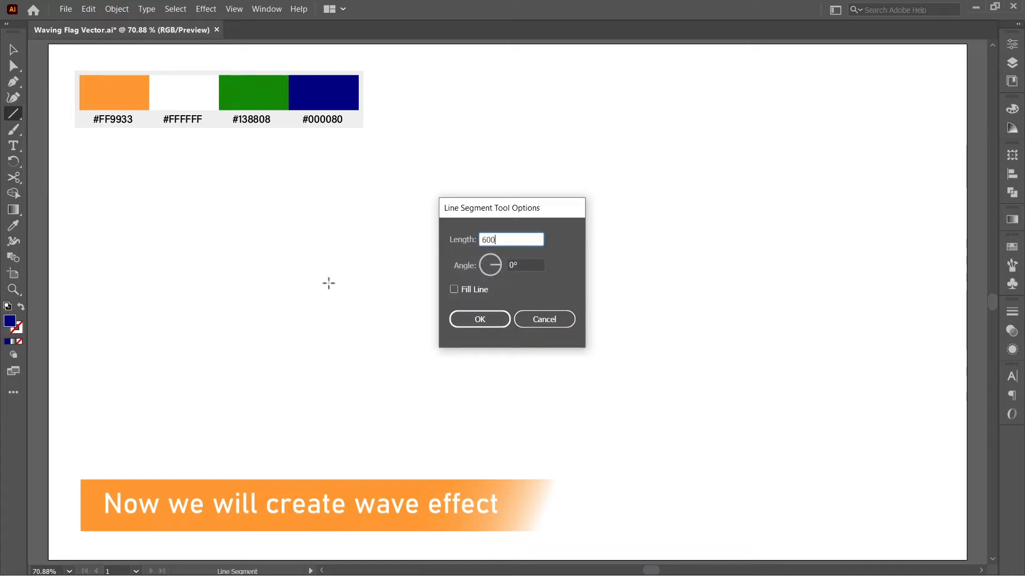
pyautogui.click(457, 320)
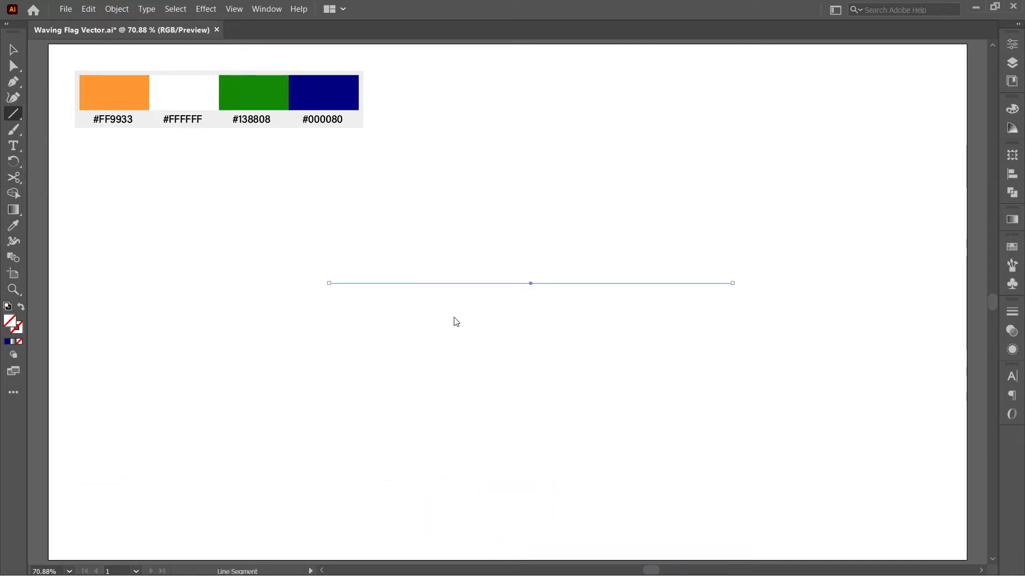
# Step: Give the line a navy blue stroke
pyautogui.press('v')
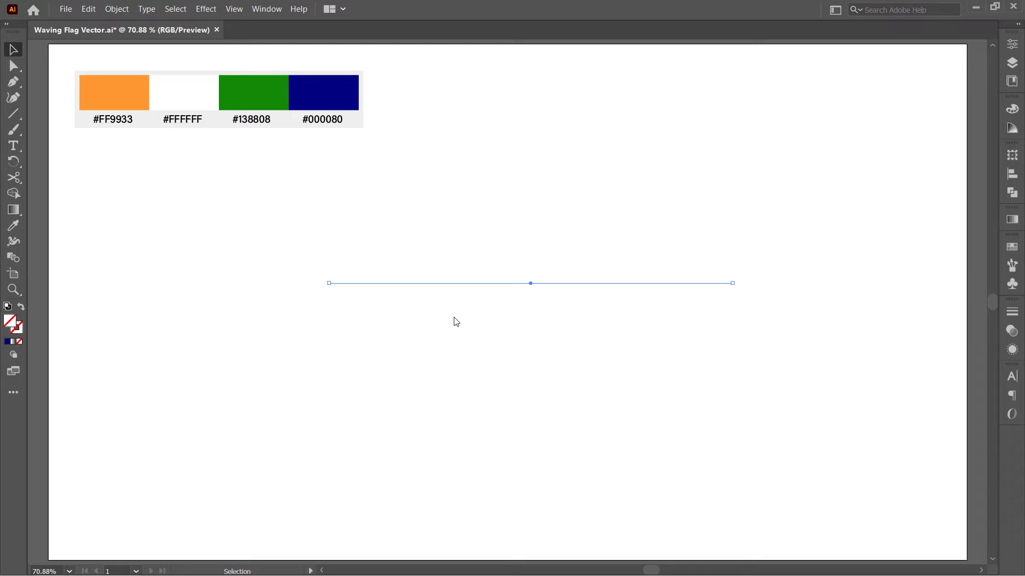
pyautogui.click(20, 331)
pyautogui.click(8, 341)
pyautogui.click(973, 104)
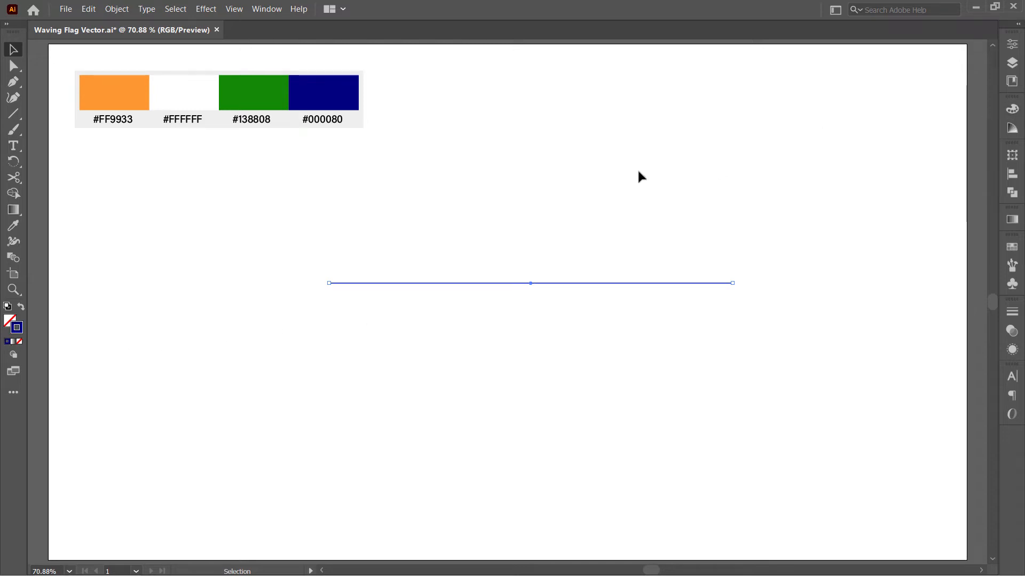
# Step: Apply a Zig Zag effect to the line with an absolute size of 30 px, 4 ridges per segment and smooth points
pyautogui.click(206, 9)
pyautogui.moveTo(274, 127)
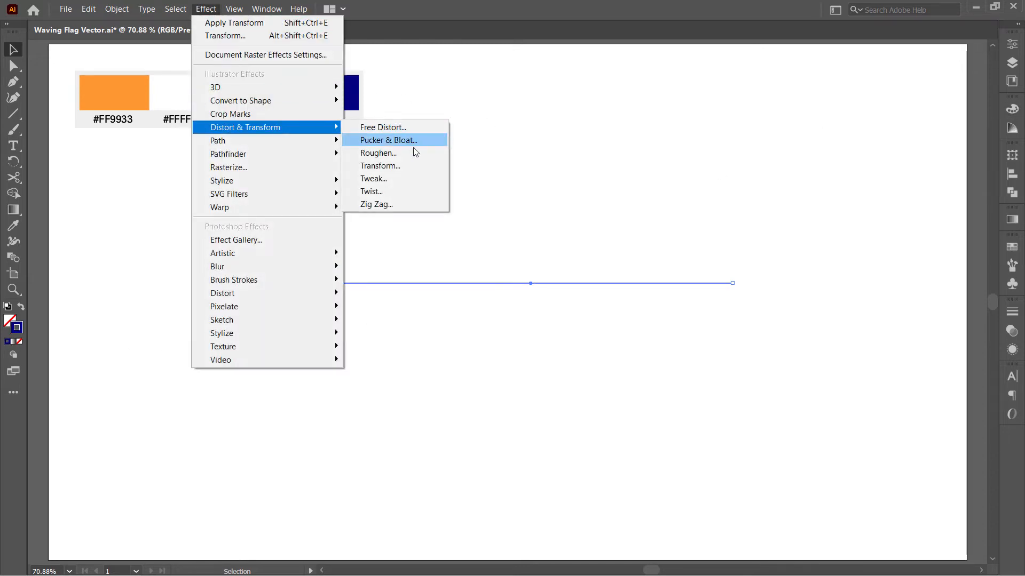
pyautogui.click(419, 205)
pyautogui.press('Up')
pyautogui.press('Up')
pyautogui.press('Up')
pyautogui.press('Up')
pyautogui.press('Up')
pyautogui.press('Up')
pyautogui.press('Up')
pyautogui.press('Up')
pyautogui.press('Up')
pyautogui.press('Up')
pyautogui.press('Up')
pyautogui.press('Up')
pyautogui.press('Up')
pyautogui.press('Up')
pyautogui.press('Up')
pyautogui.press('Up')
pyautogui.press('Up')
pyautogui.press('Up')
pyautogui.press('Up')
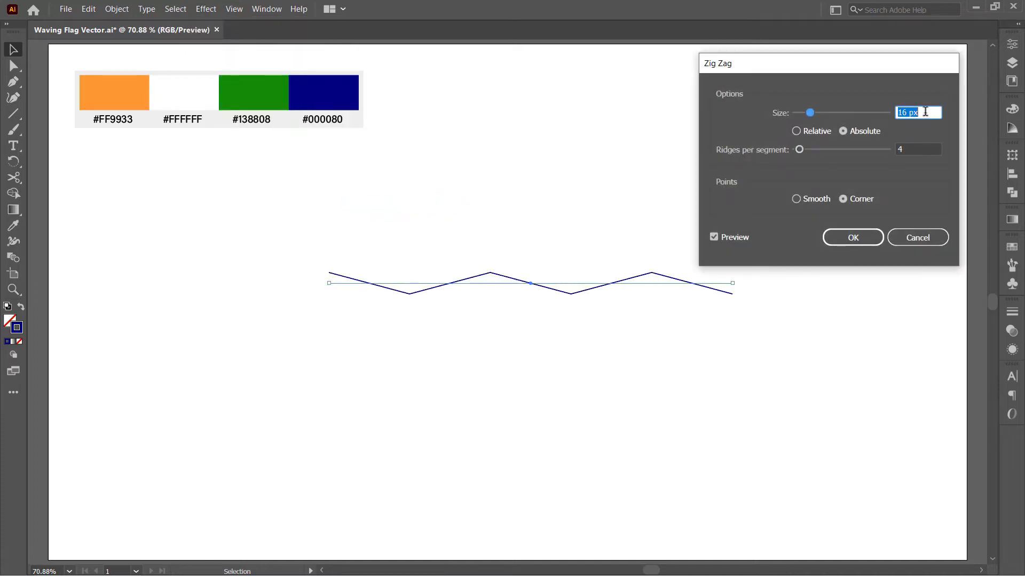
pyautogui.press('Up')
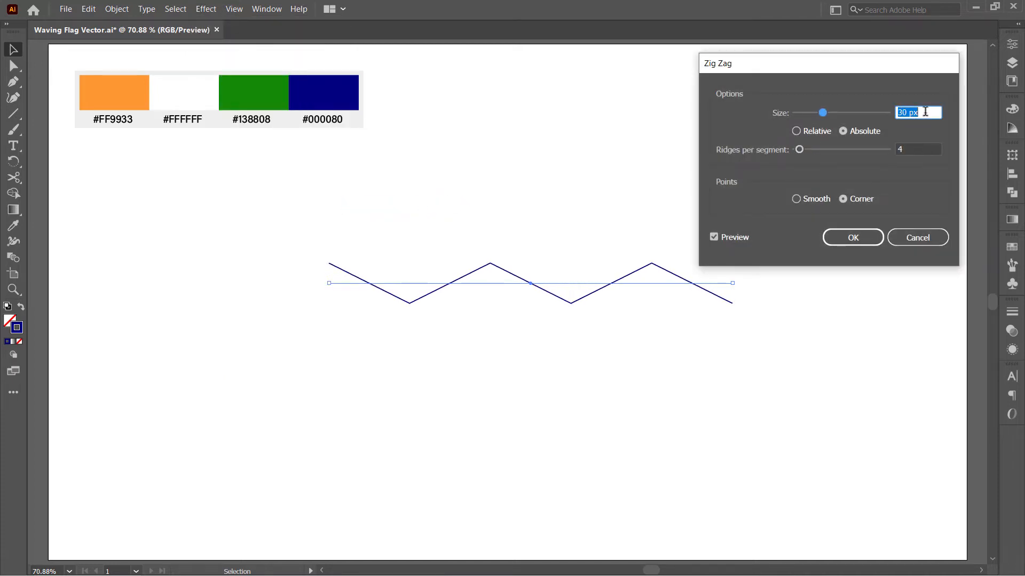
pyautogui.click(809, 200)
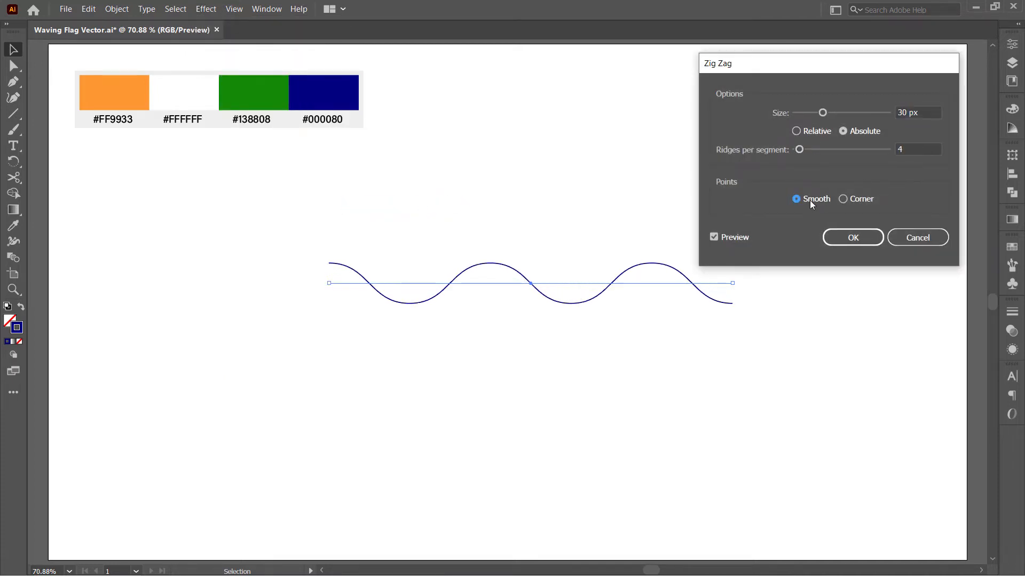
pyautogui.click(843, 236)
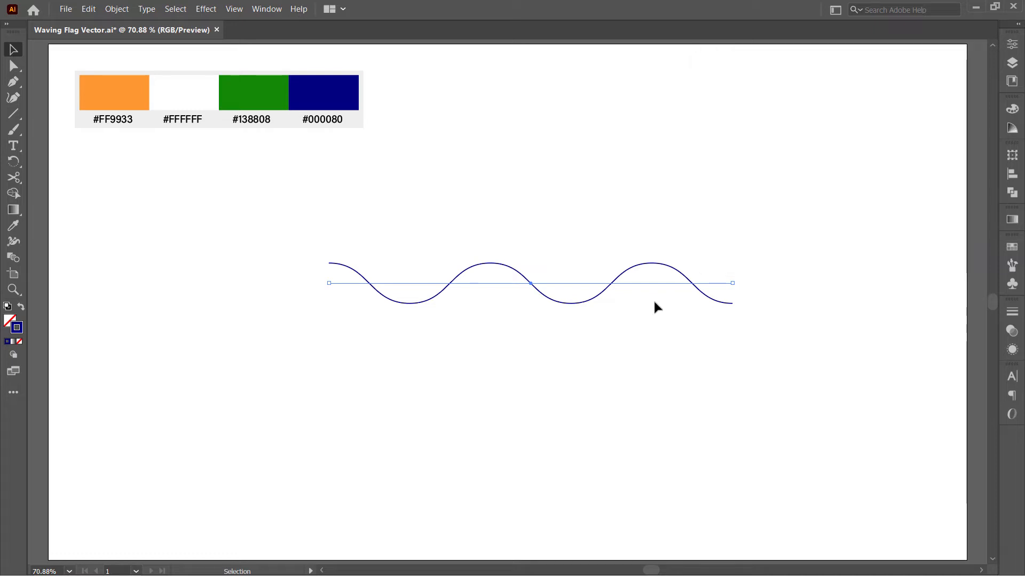
# Step: Move the wavy line to below the colour swatches and apply 3D Extrude & Bevel with Top position and 360 pt depth
pyautogui.moveTo(530, 283); pyautogui.dragTo(288, 282)
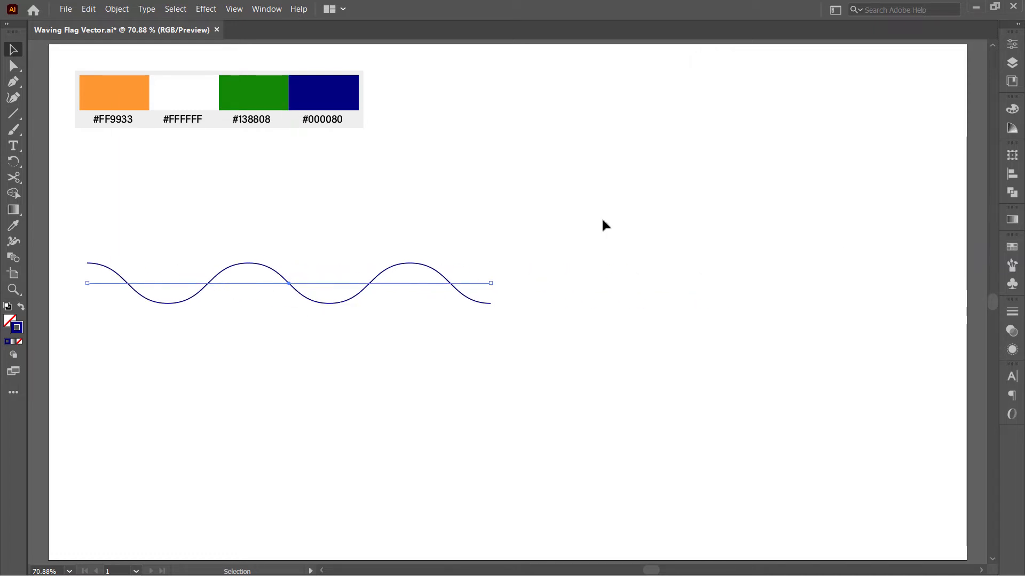
pyautogui.click(206, 9)
pyautogui.moveTo(241, 84)
pyautogui.click(434, 87)
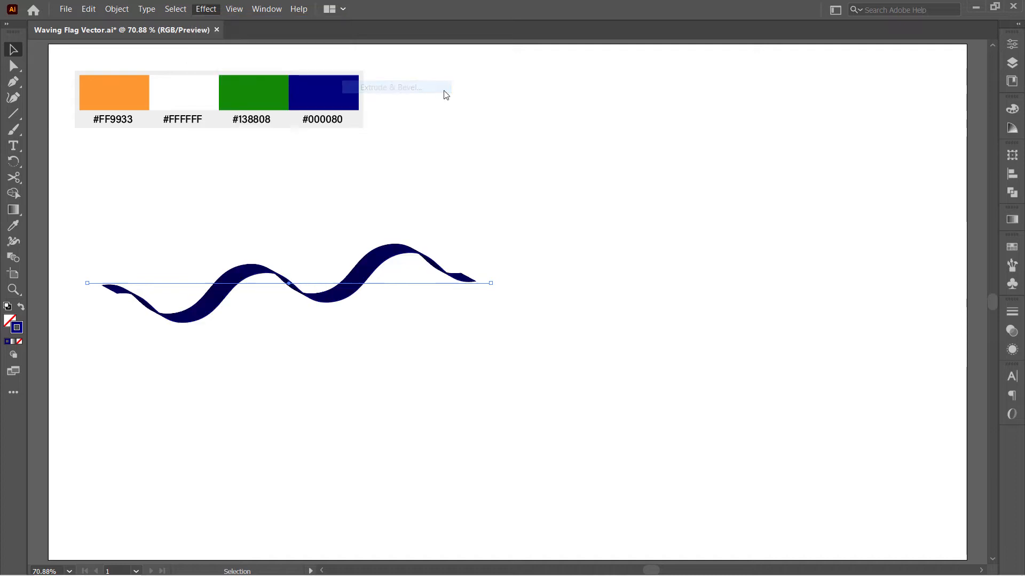
pyautogui.click(651, 109)
pyautogui.click(659, 206)
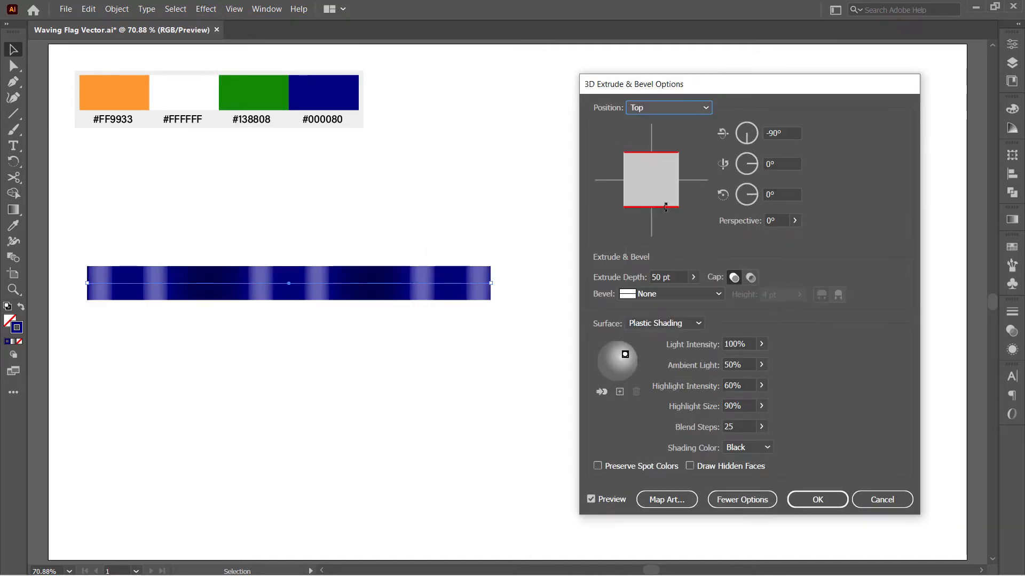
pyautogui.doubleClick(657, 277)
pyautogui.write('360')
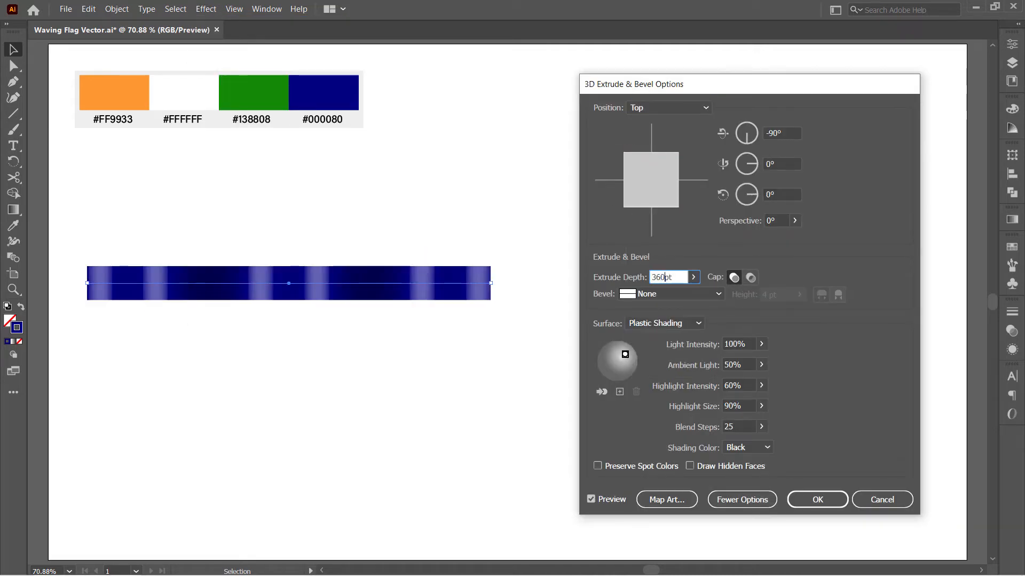
pyautogui.click(775, 221)
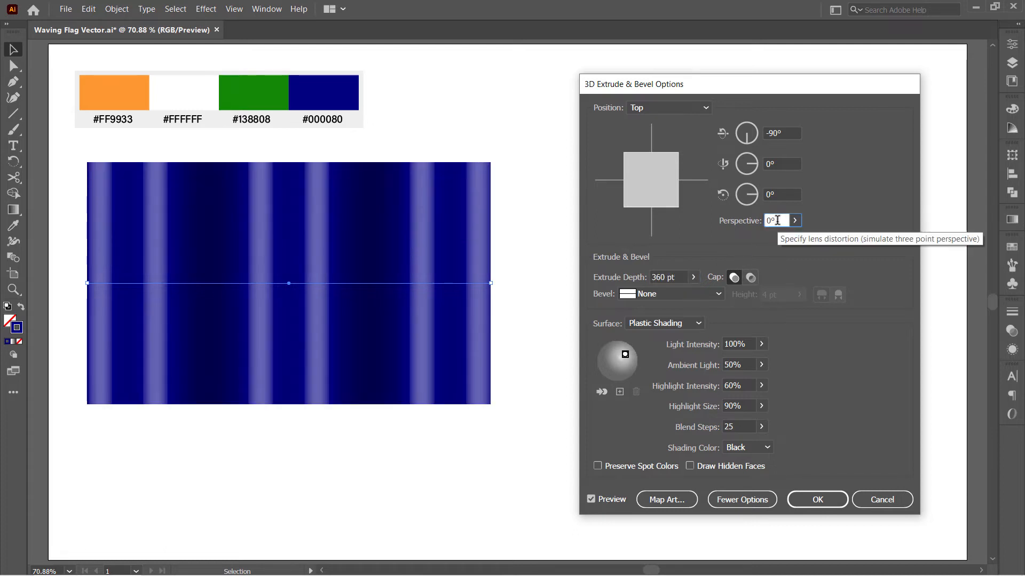
# Step: Map the "flag" symbol onto surface 4 of 5 of the extruded wave and scale it to fit
pyautogui.click(674, 498)
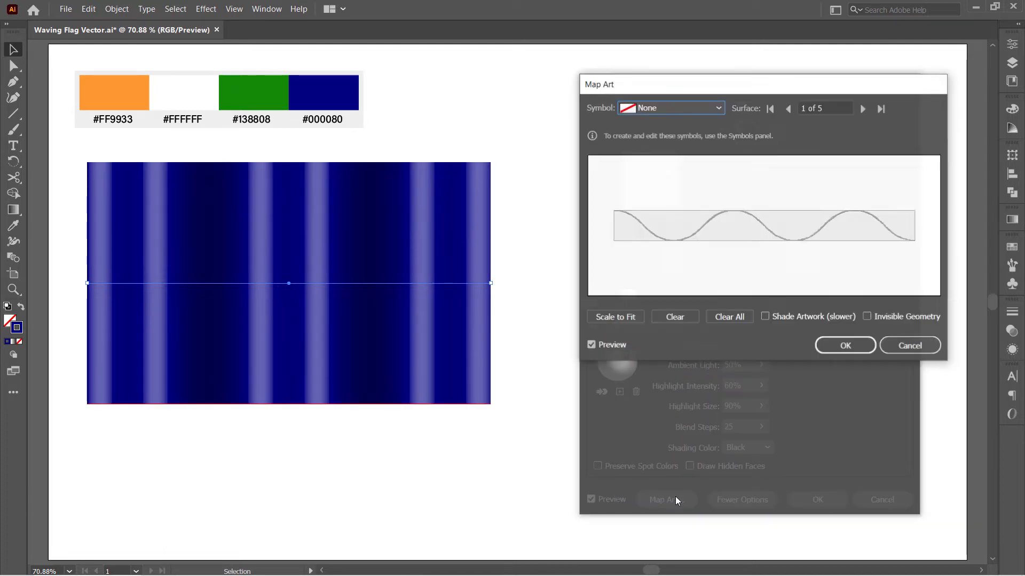
pyautogui.click(860, 108)
pyautogui.click(861, 109)
pyautogui.click(861, 108)
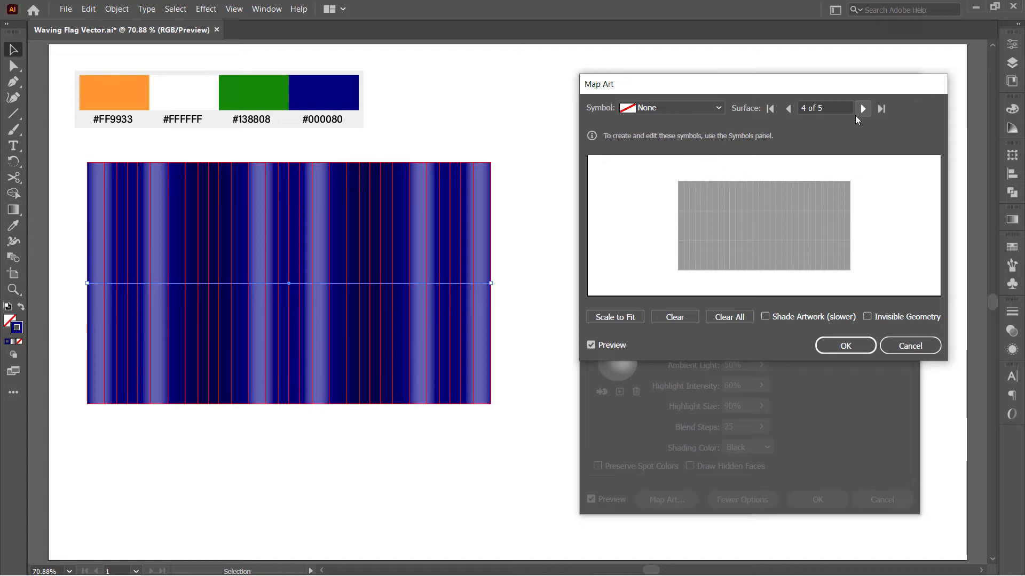
pyautogui.click(693, 108)
pyautogui.click(686, 355)
pyautogui.click(623, 317)
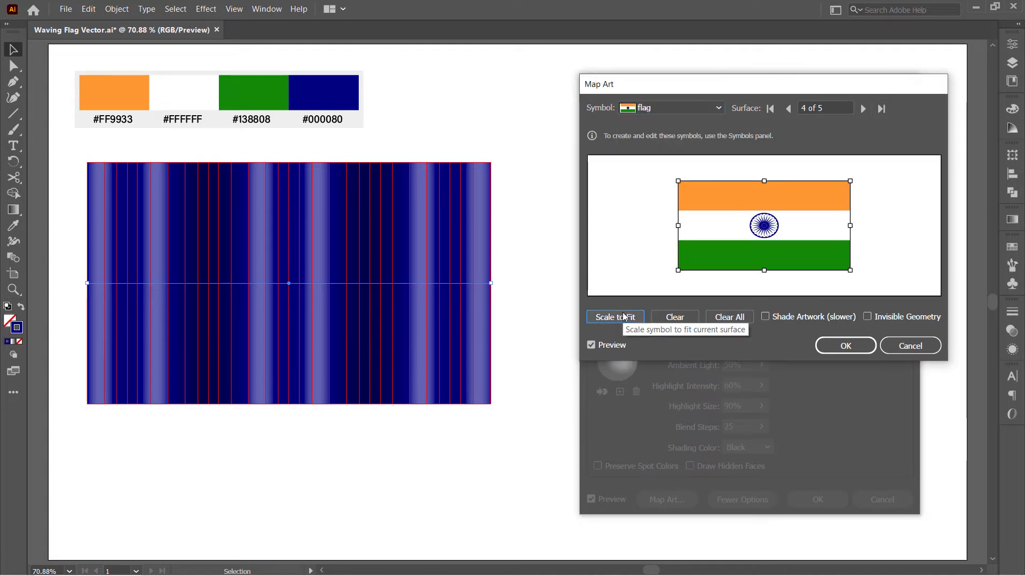
# Step: Enable Shade Artwork and Invisible Geometry for the mapped flag symbol and accept the map art settings
pyautogui.click(783, 316)
pyautogui.click(867, 316)
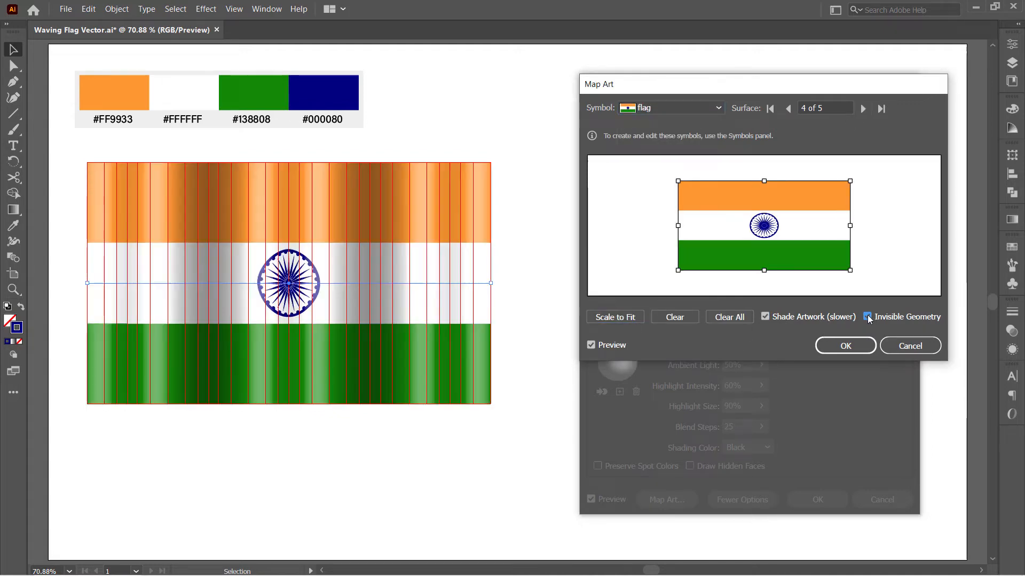
pyautogui.click(860, 349)
# Step: Set the extrusion's surface to Diffuse Shading with 100 blend steps and add a second light low on the lighting sphere
pyautogui.click(696, 322)
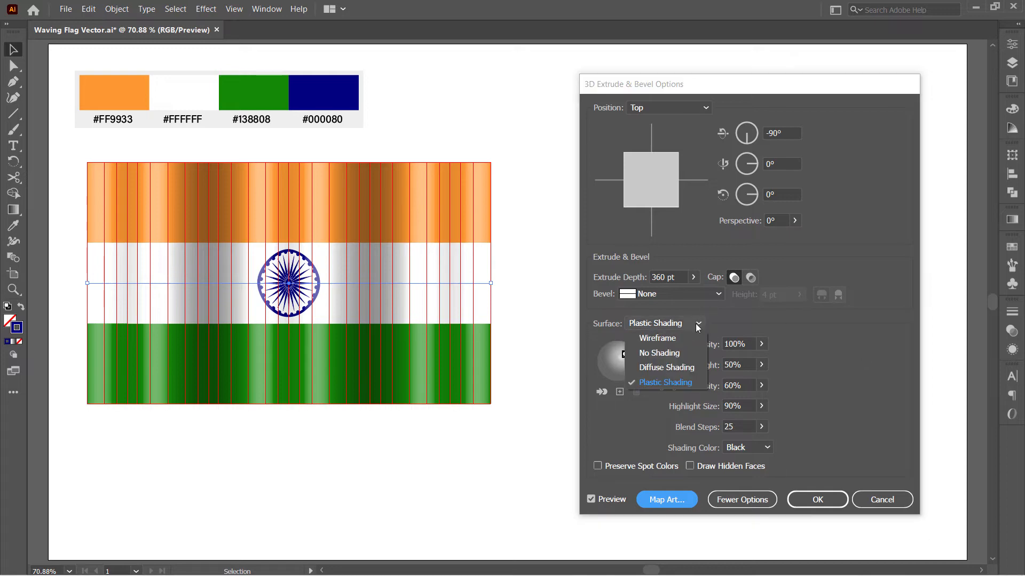
pyautogui.click(685, 366)
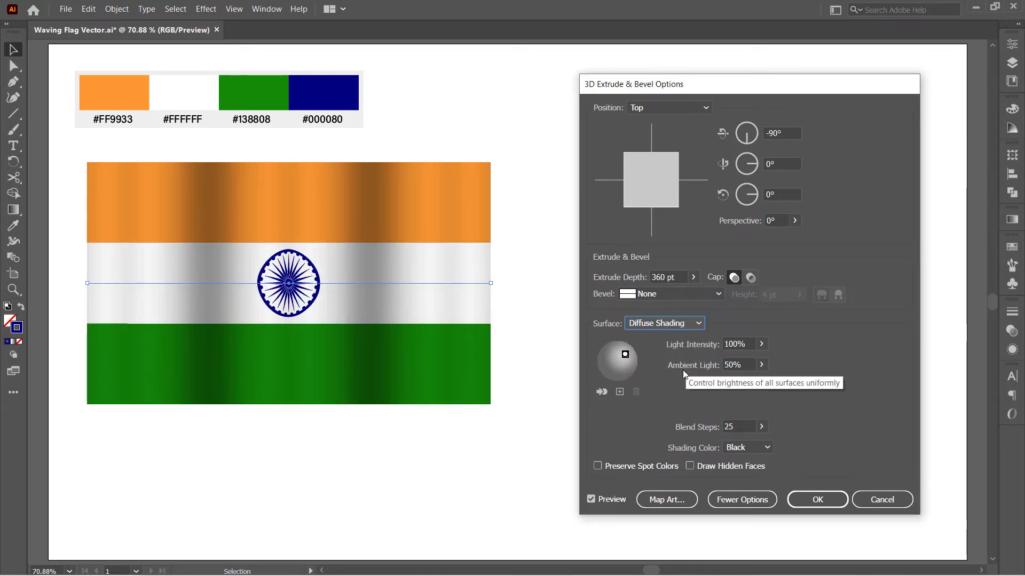
pyautogui.click(745, 424)
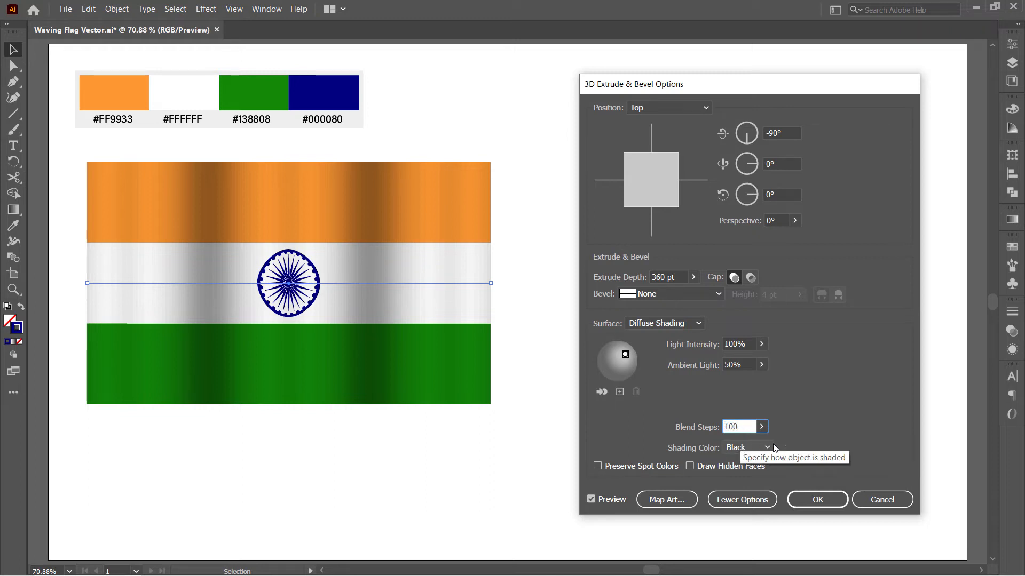
pyautogui.click(748, 366)
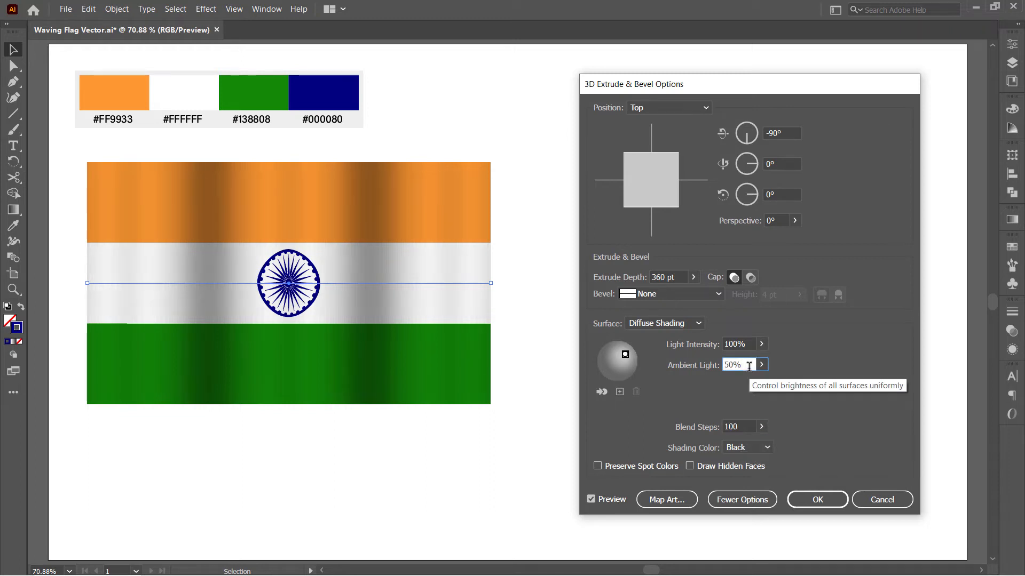
pyautogui.moveTo(625, 354)
pyautogui.mouseDown()
pyautogui.moveTo(613, 379)
pyautogui.moveTo(626, 348)
pyautogui.mouseUp()
pyautogui.click(619, 392)
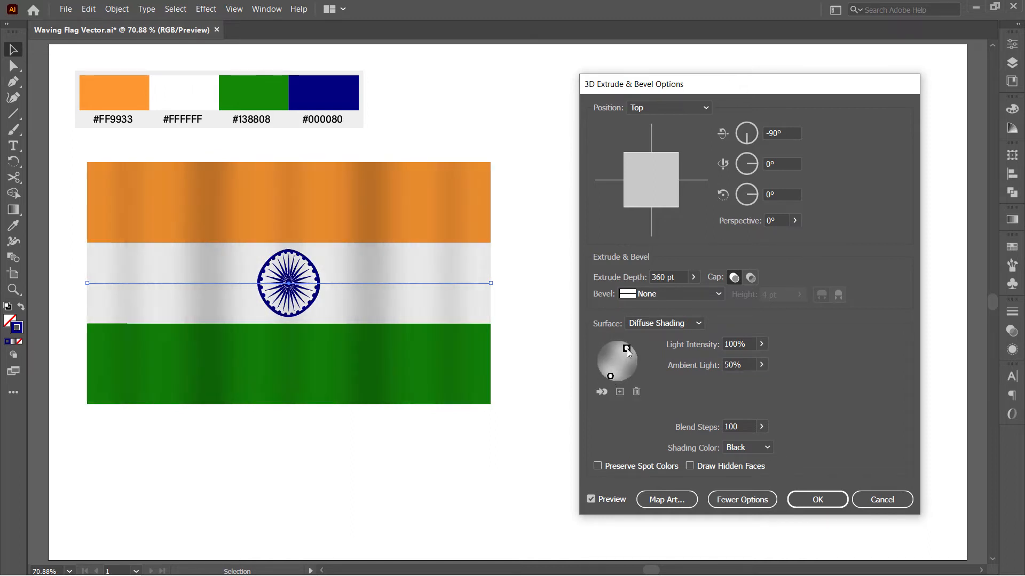
# Step: Rotate the extrusion to -75°, 30° and 30° with 90° perspective, shift the lower light towards the sphere's centre and apply the effect
pyautogui.click(794, 133)
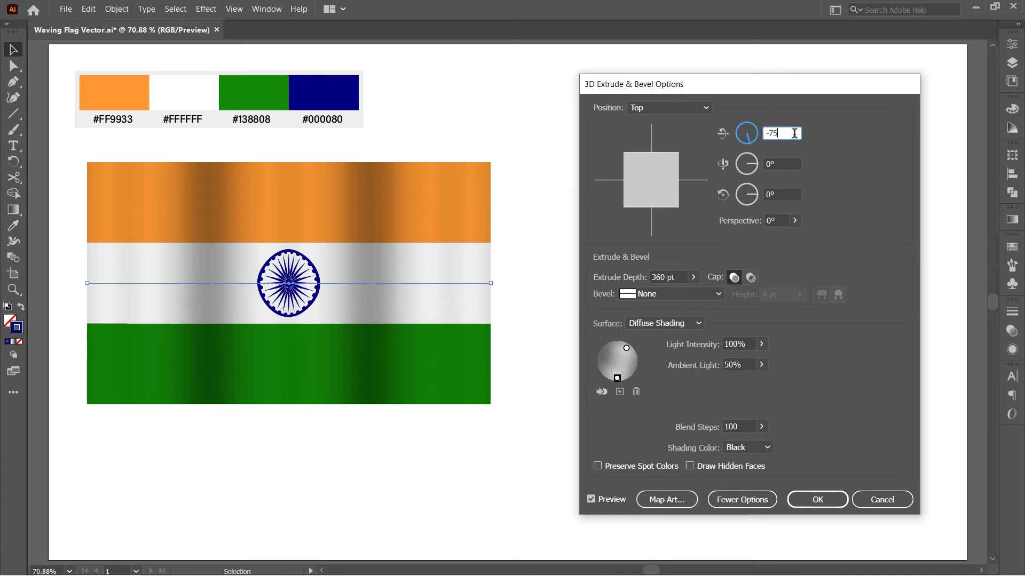
pyautogui.click(785, 163)
pyautogui.click(781, 195)
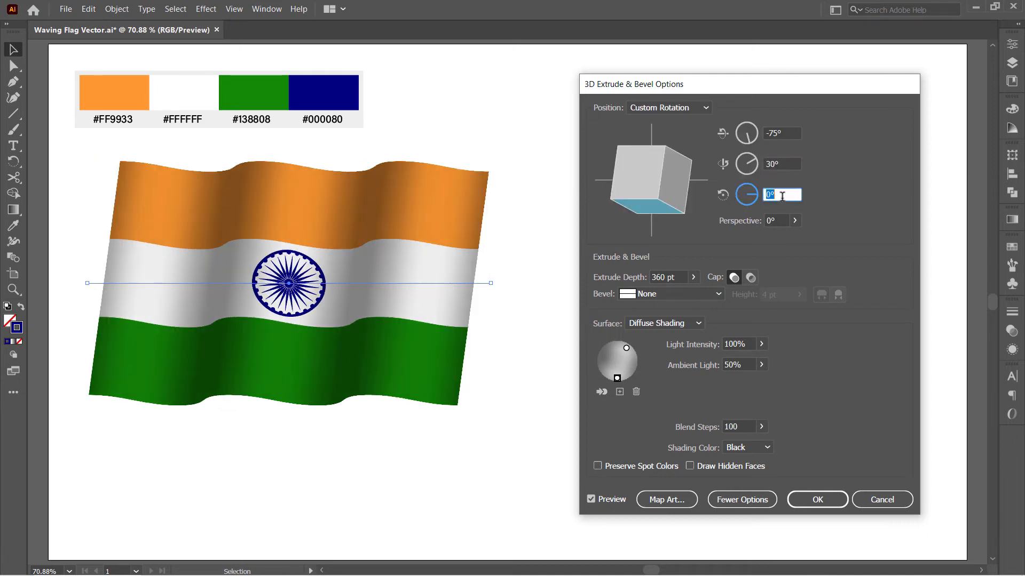
pyautogui.click(777, 221)
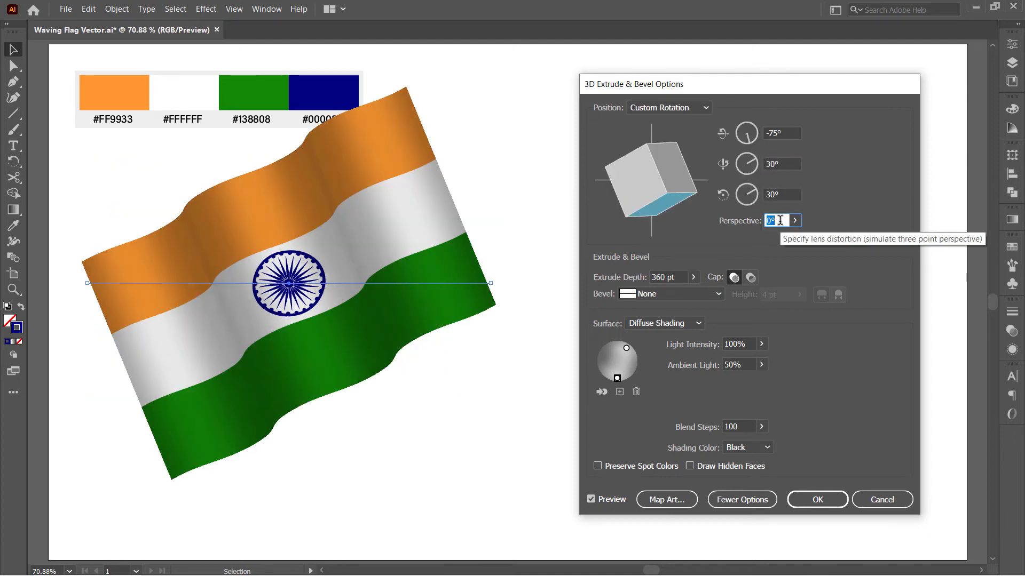
pyautogui.click(742, 344)
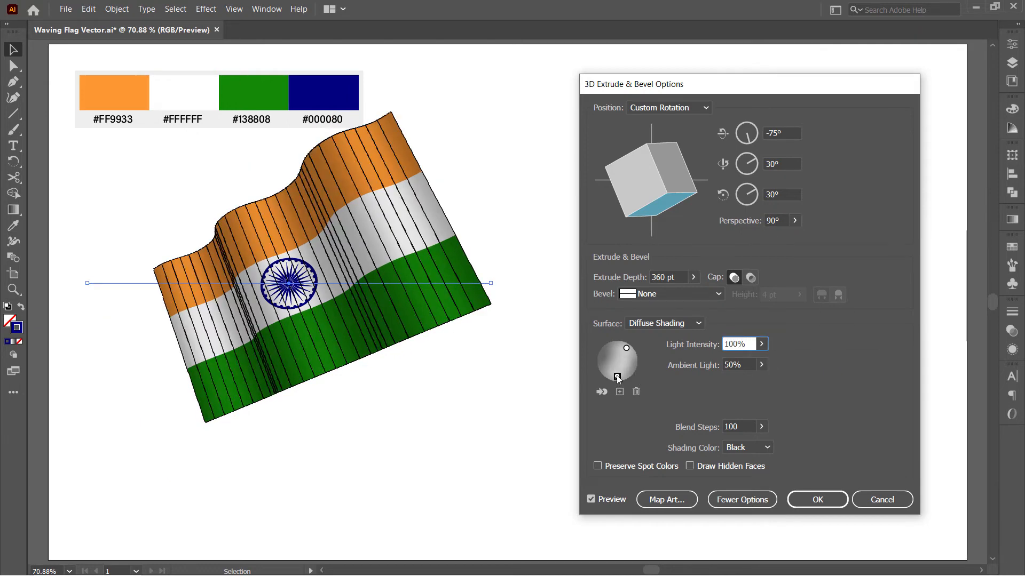
pyautogui.moveTo(616, 375); pyautogui.dragTo(613, 368)
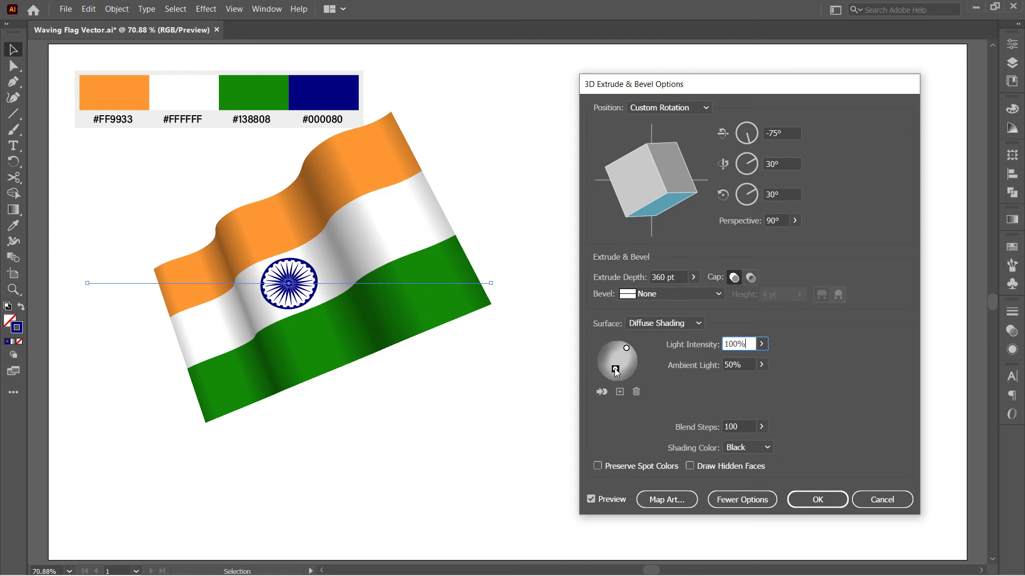
pyautogui.click(817, 500)
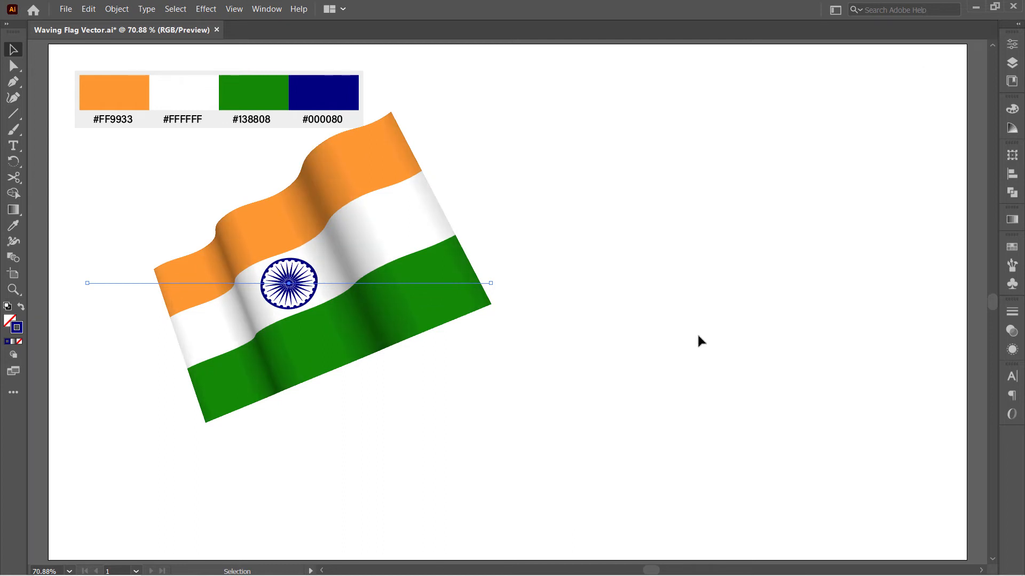
# Step: Move the waving flag to the right and draw a long straight pole line along its right edge, extending well below the flag
pyautogui.moveTo(405, 236); pyautogui.dragTo(520, 247)
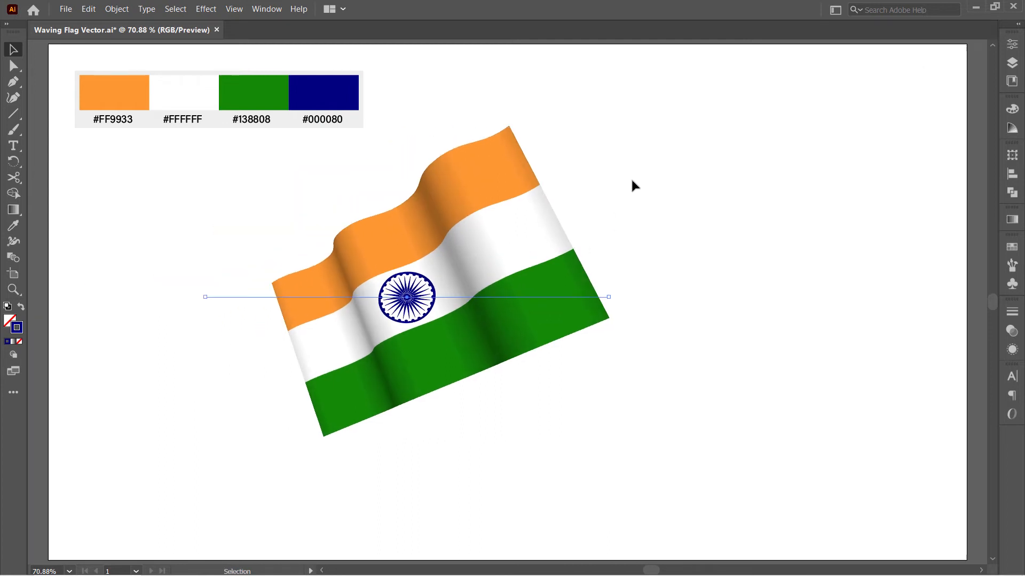
pyautogui.click(18, 114)
pyautogui.moveTo(504, 118); pyautogui.dragTo(719, 531)
pyautogui.moveTo(718, 530); pyautogui.dragTo(725, 539)
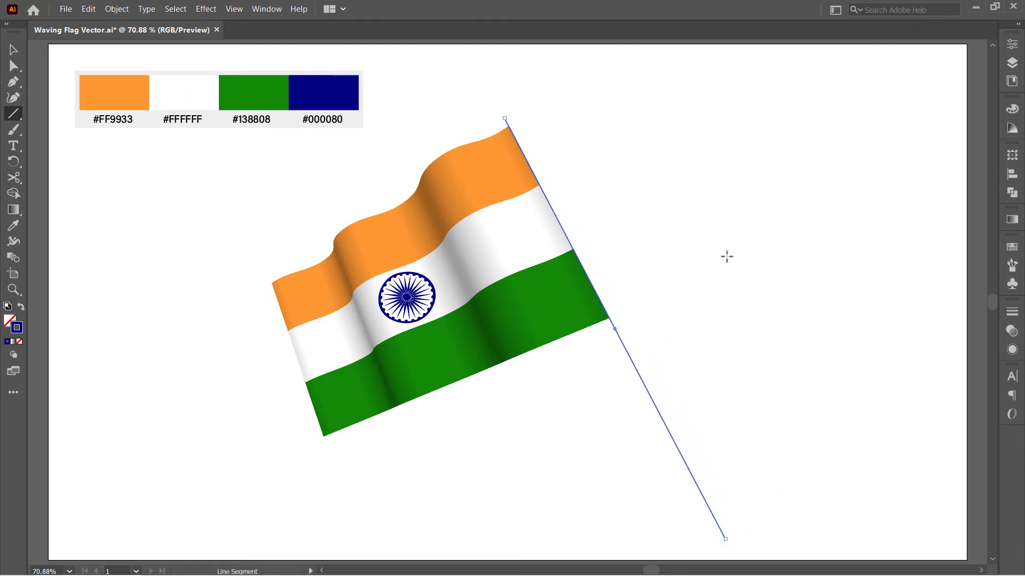
pyautogui.press('v')
# Step: Give the pole line a 12 pt stroke with round caps
pyautogui.click(1011, 44)
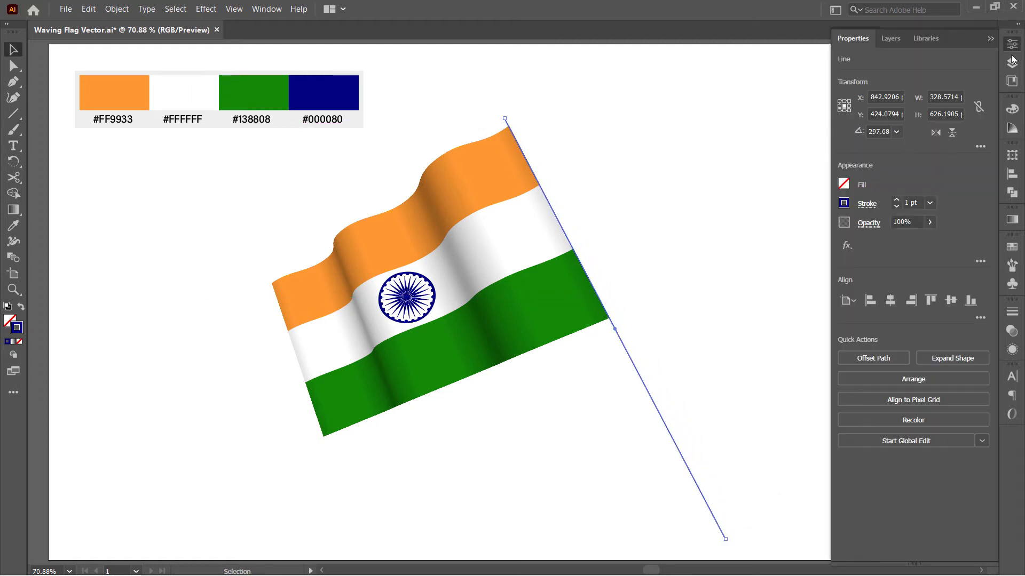
pyautogui.click(896, 199)
pyautogui.click(896, 199)
pyautogui.click(896, 199)
pyautogui.click(896, 199)
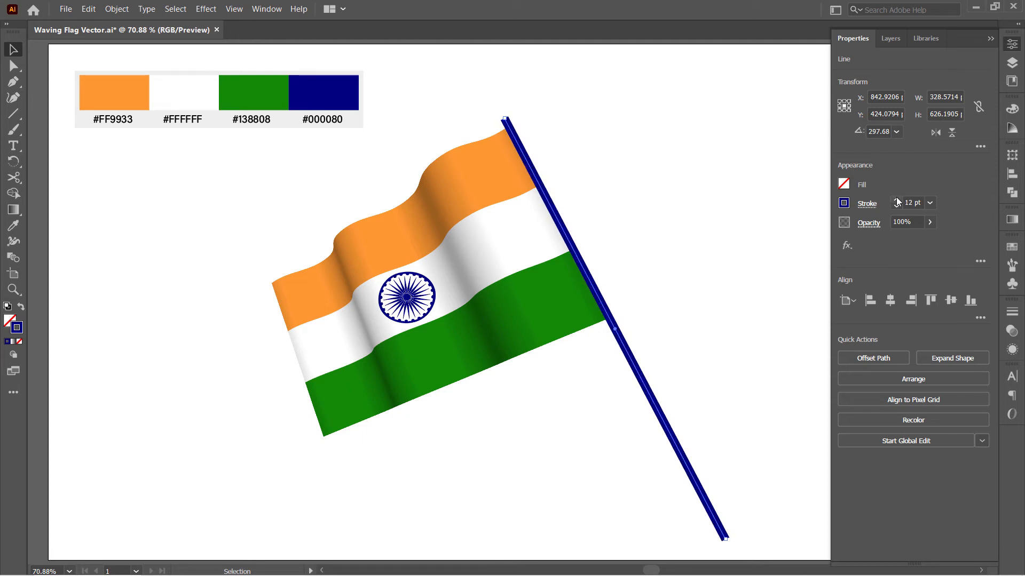
pyautogui.click(867, 203)
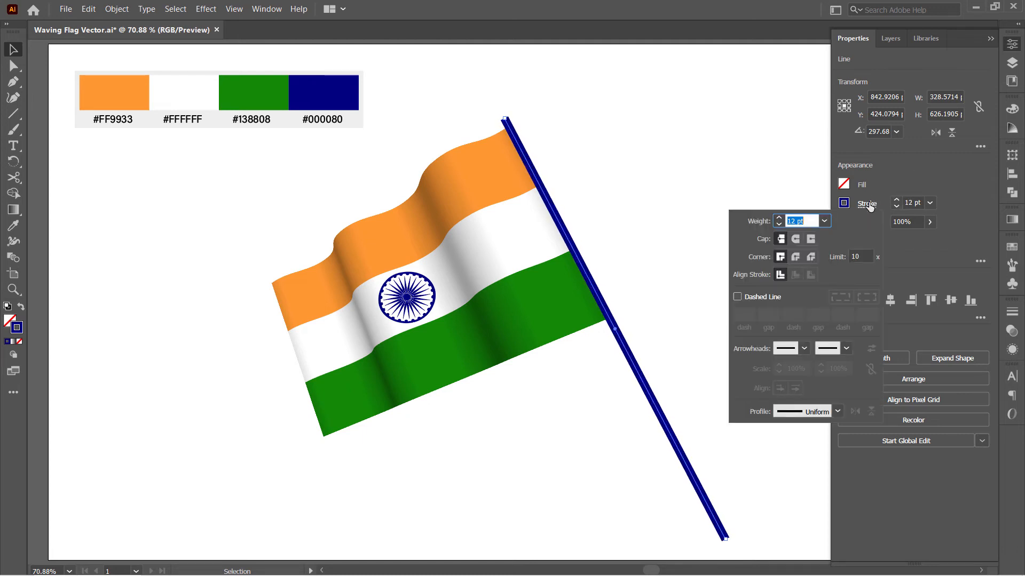
pyautogui.click(797, 239)
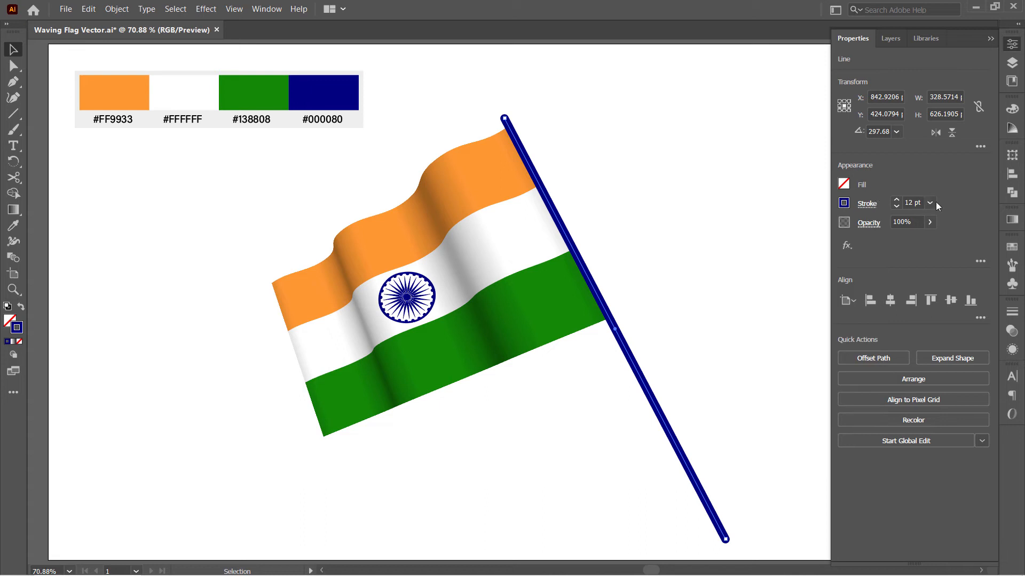
# Step: Apply a linear white-to-black gradient across the width of the pole's stroke
pyautogui.click(1012, 220)
pyautogui.click(940, 313)
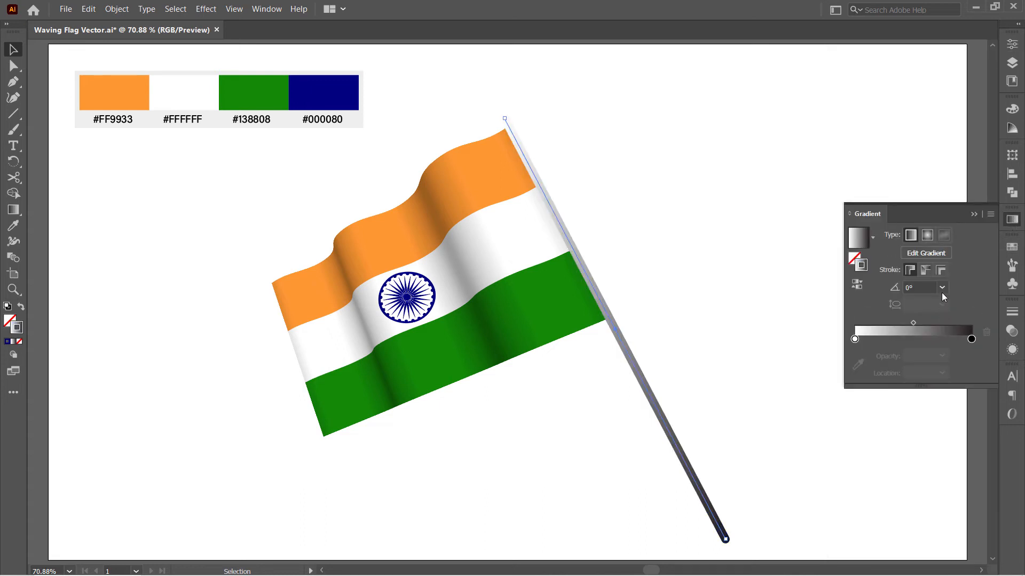
pyautogui.click(941, 272)
# Step: Set both end stops of the pole's gradient to dark grey
pyautogui.click(971, 339)
pyautogui.doubleClick(971, 340)
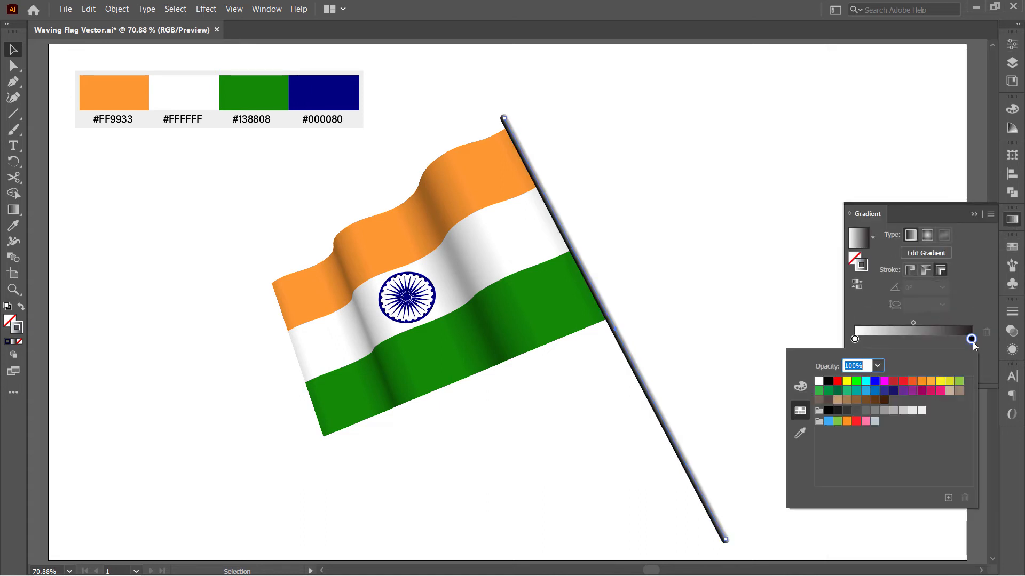
pyautogui.click(850, 413)
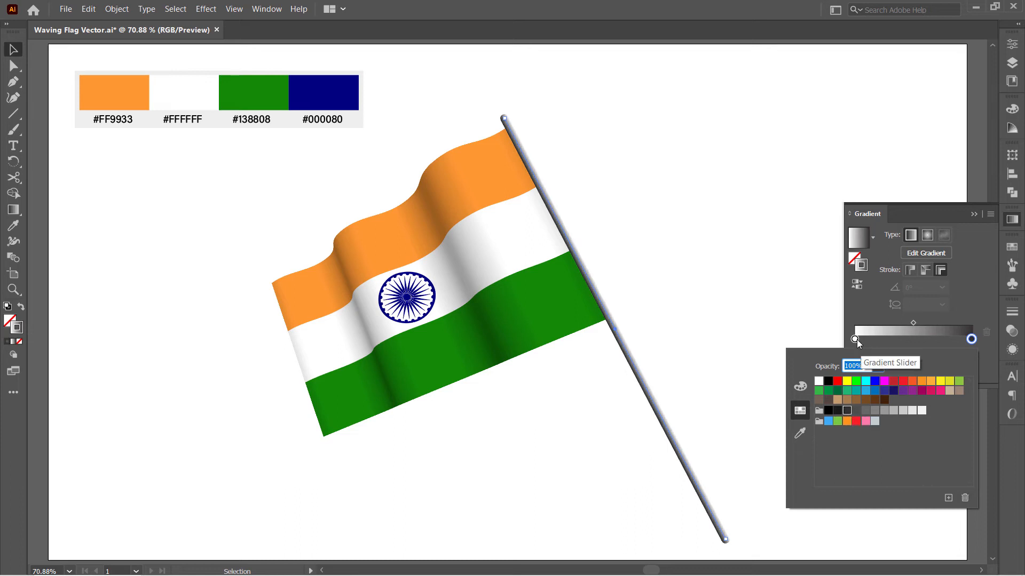
pyautogui.doubleClick(855, 339)
pyautogui.click(858, 412)
# Step: Add a very light grey stop at the centre of the pole's gradient and spread the two midpoints outwards
pyautogui.click(914, 340)
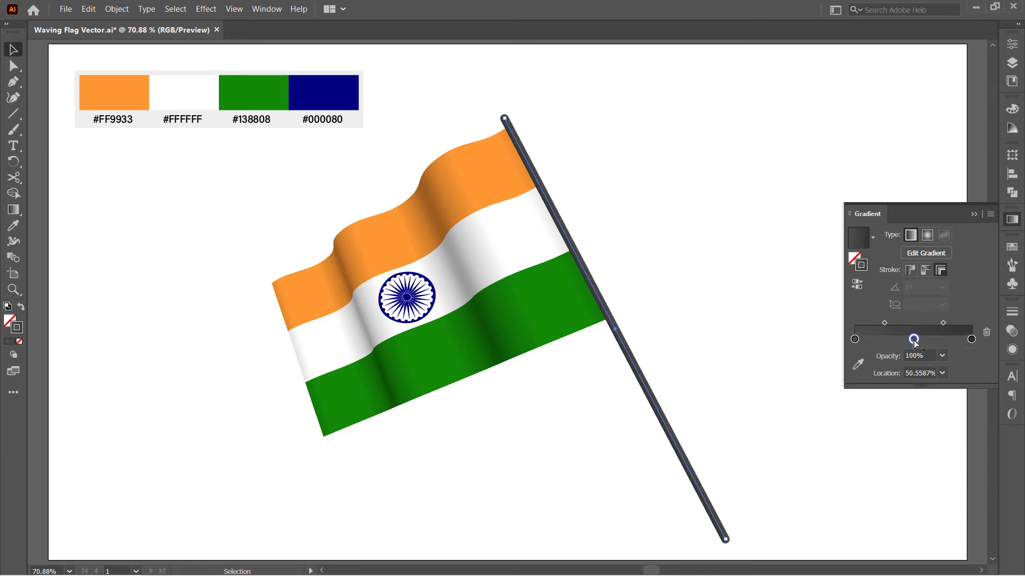
pyautogui.doubleClick(913, 339)
pyautogui.click(921, 411)
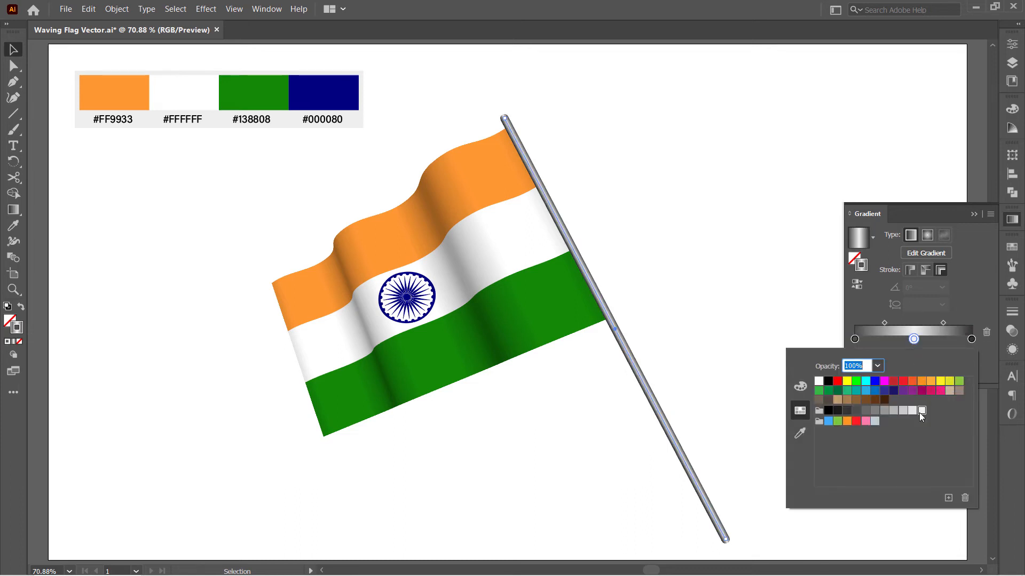
pyautogui.moveTo(943, 323); pyautogui.dragTo(950, 323)
pyautogui.moveTo(885, 322); pyautogui.dragTo(877, 322)
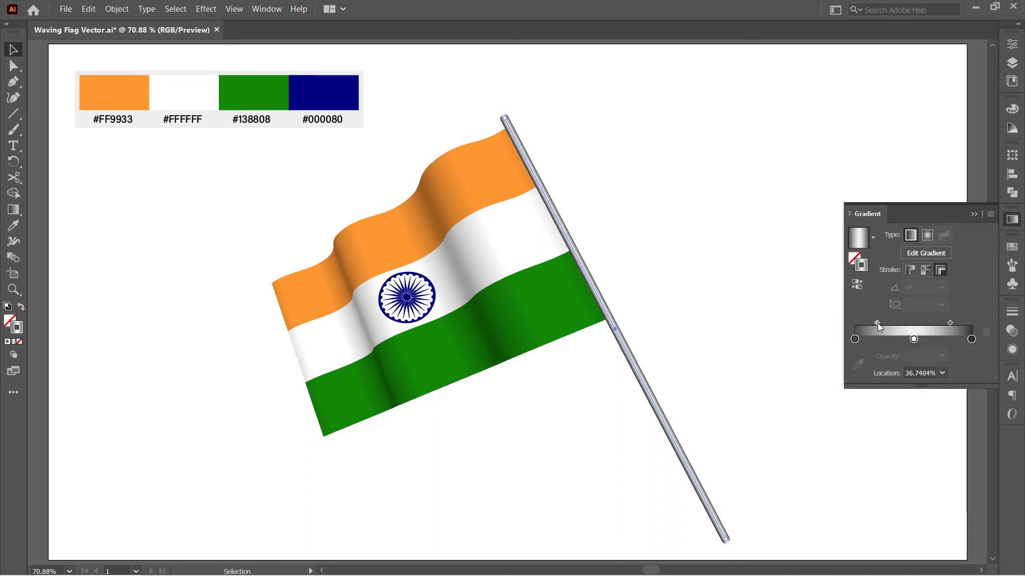
pyautogui.click(973, 214)
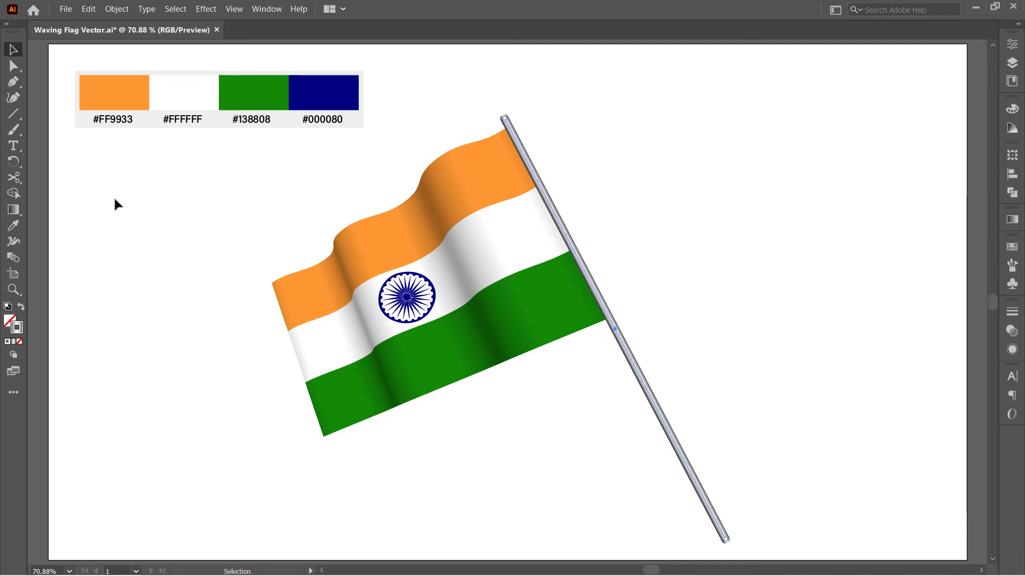
# Step: Draw a small circle on the pole's upper end and swap its fill and stroke so the gradient becomes the fill
pyautogui.moveTo(14, 113); pyautogui.dragTo(64, 128)
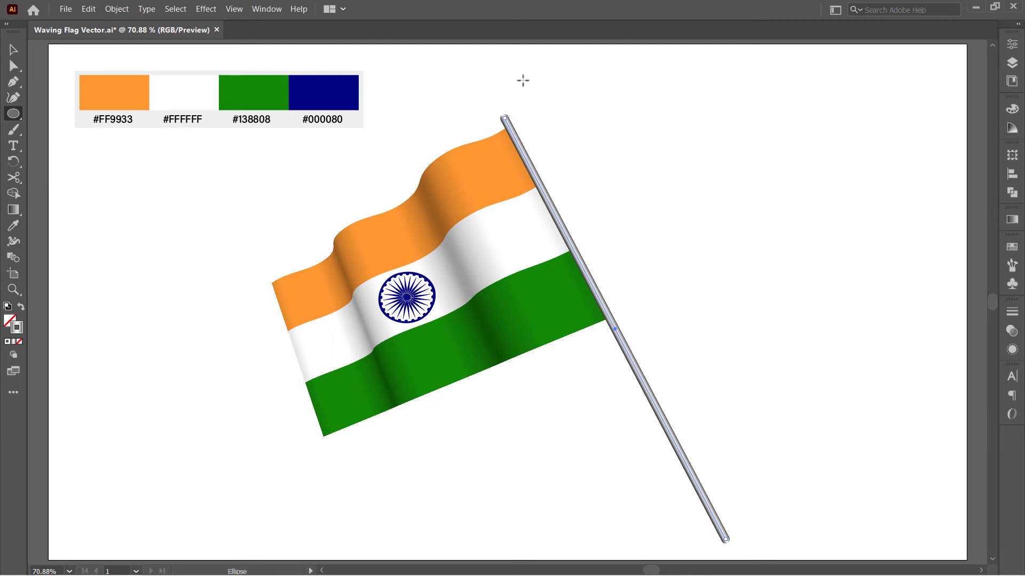
pyautogui.moveTo(523, 81)
pyautogui.mouseDown()
pyautogui.moveTo(540, 95)
pyautogui.moveTo(504, 117)
pyautogui.mouseUp()
pyautogui.click(20, 307)
pyautogui.press('v')
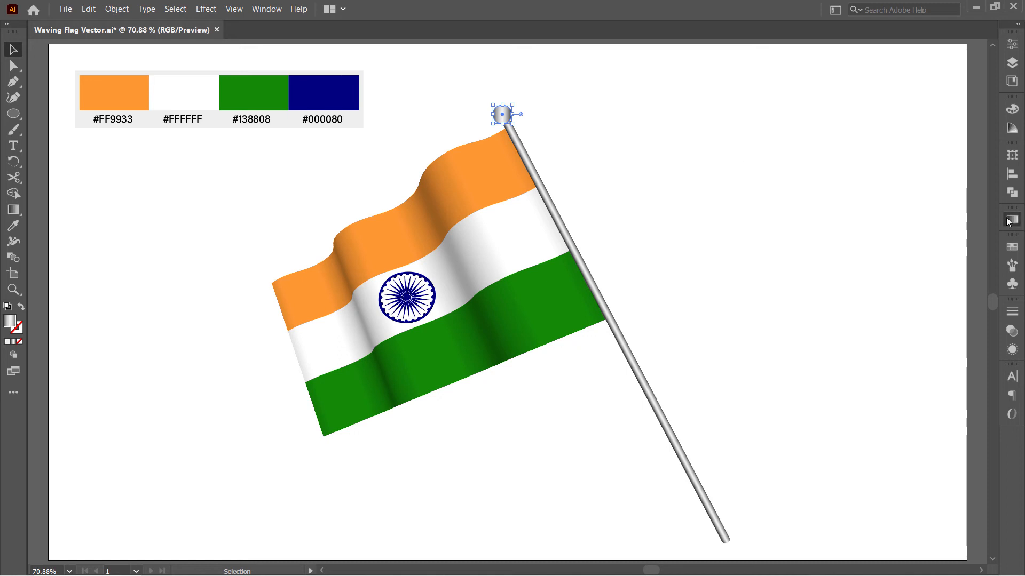
# Step: Reduce the circle's gradient to a light grey start and dark grey end, with the midpoint at about 52%
pyautogui.click(1009, 221)
pyautogui.moveTo(856, 340); pyautogui.dragTo(864, 362)
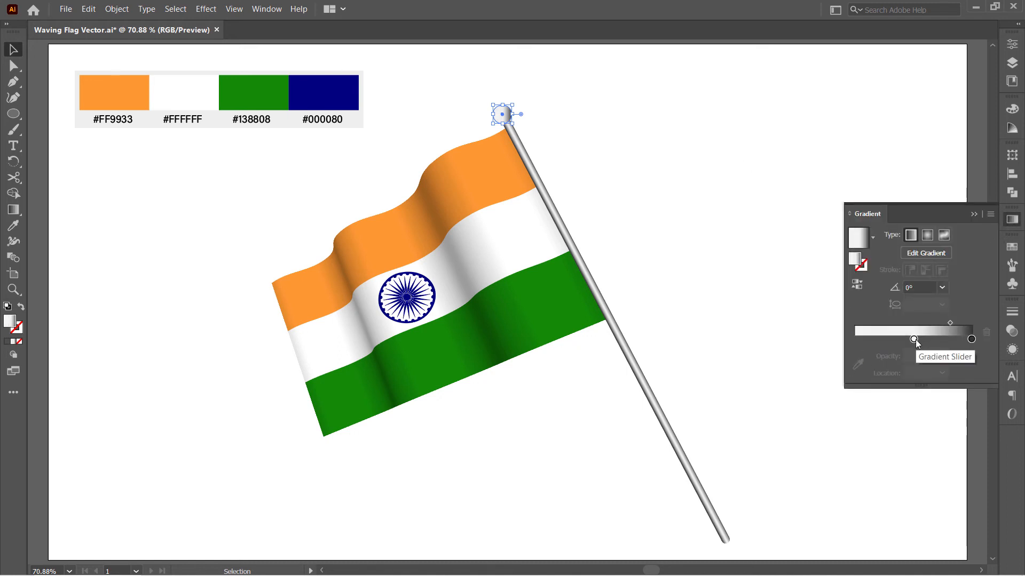
pyautogui.moveTo(913, 340); pyautogui.dragTo(857, 340)
pyautogui.moveTo(928, 323); pyautogui.dragTo(915, 323)
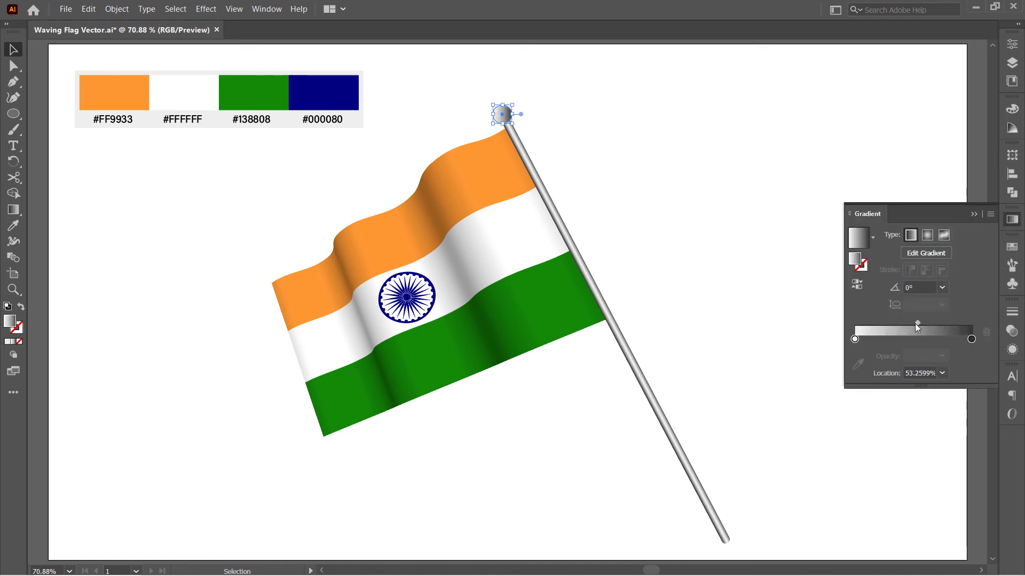
# Step: Make the circle's gradient radial and redirect it at about -31° so the circle looks like a lit sphere
pyautogui.click(927, 235)
pyautogui.click(15, 210)
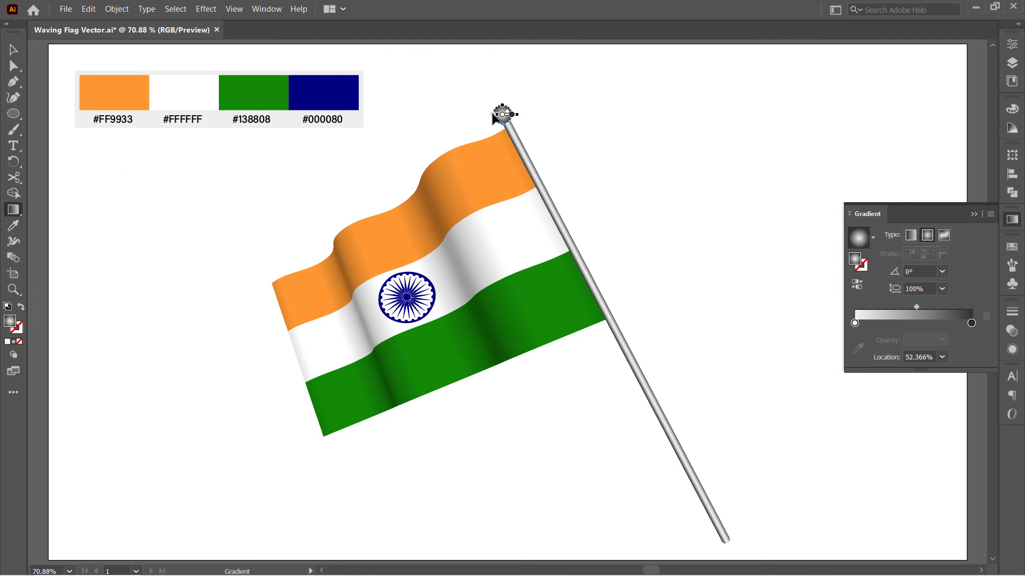
pyautogui.scroll(3, 497, 97)
pyautogui.moveTo(497, 139); pyautogui.dragTo(535, 161)
pyautogui.press('v')
pyautogui.scroll(-2, 608, 173)
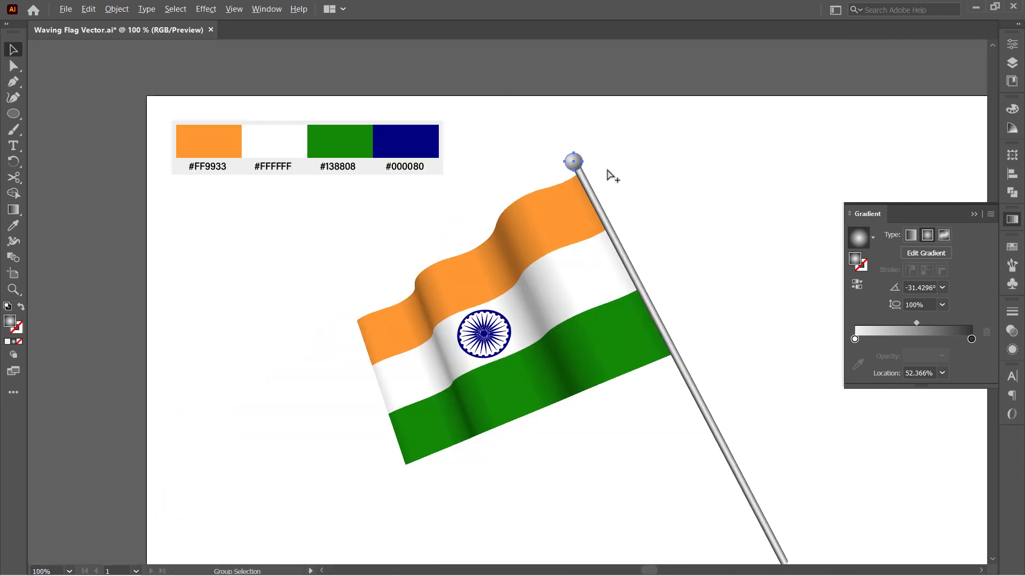
pyautogui.scroll(1, 608, 174)
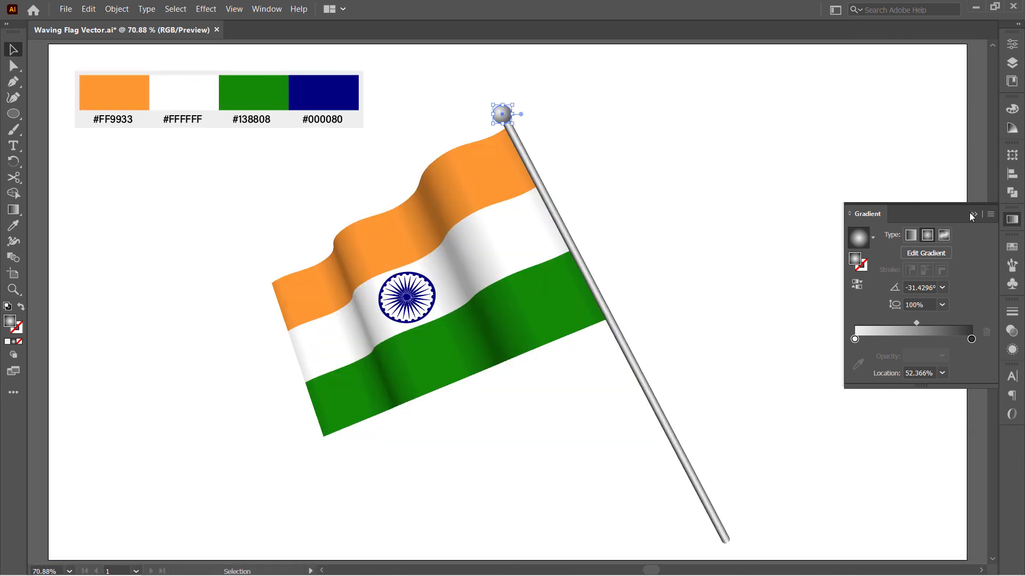
# Step: Group the flag, pole and ball, and expand the group's appearance
pyautogui.click(727, 224)
pyautogui.click(458, 375)
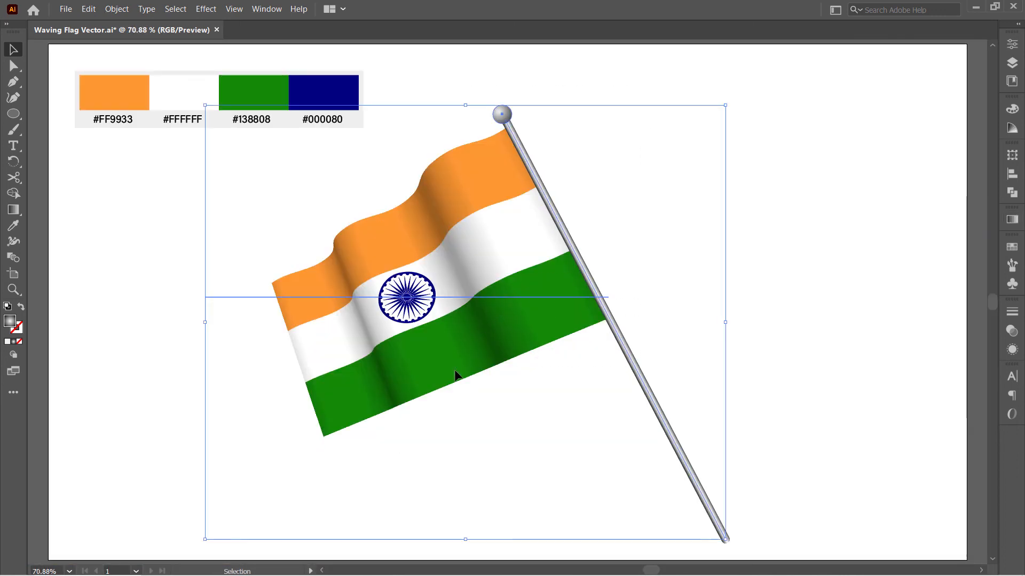
pyautogui.rightClick(521, 233)
pyautogui.click(572, 306)
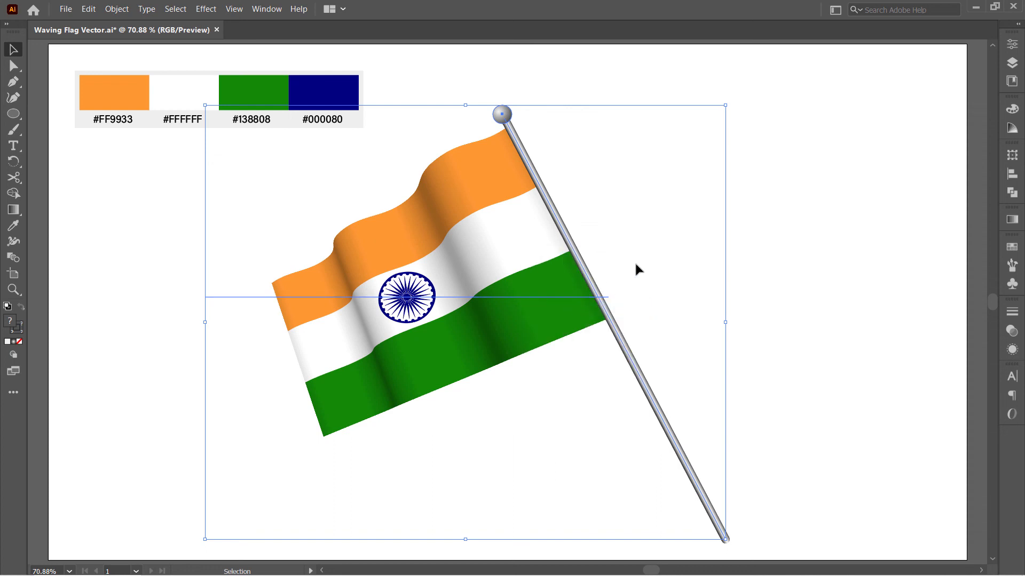
pyautogui.click(116, 9)
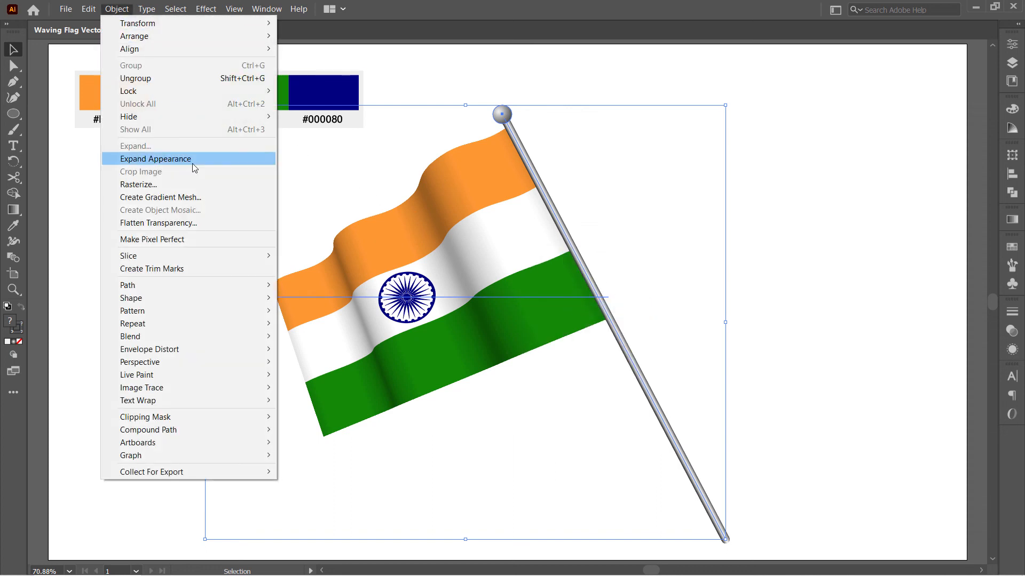
pyautogui.click(192, 159)
# Step: Scale the flag group down proportionally and move it to the upper part of the artboard
pyautogui.moveTo(731, 107); pyautogui.dragTo(573, 223)
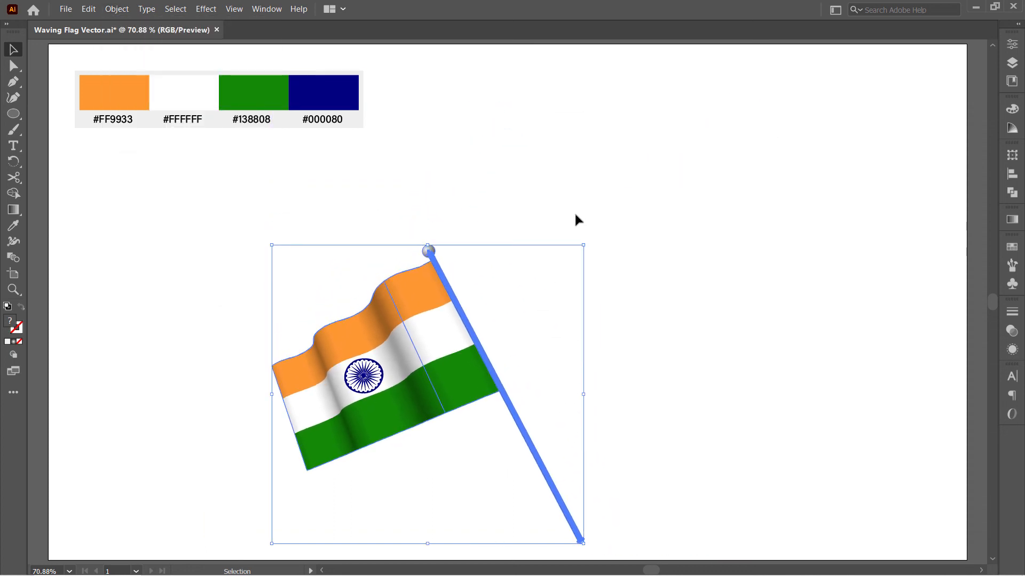
pyautogui.moveTo(426, 322); pyautogui.dragTo(442, 210)
# Step: Duplicate the flag group to the right and flip the copy horizontally so the two poles cross
pyautogui.moveTo(442, 210); pyautogui.dragTo(664, 230)
pyautogui.click(1011, 44)
pyautogui.click(935, 135)
pyautogui.click(1012, 44)
# Step: Select both crossed flags and shift them together to the right
pyautogui.hotkey('ctrl', 'a')
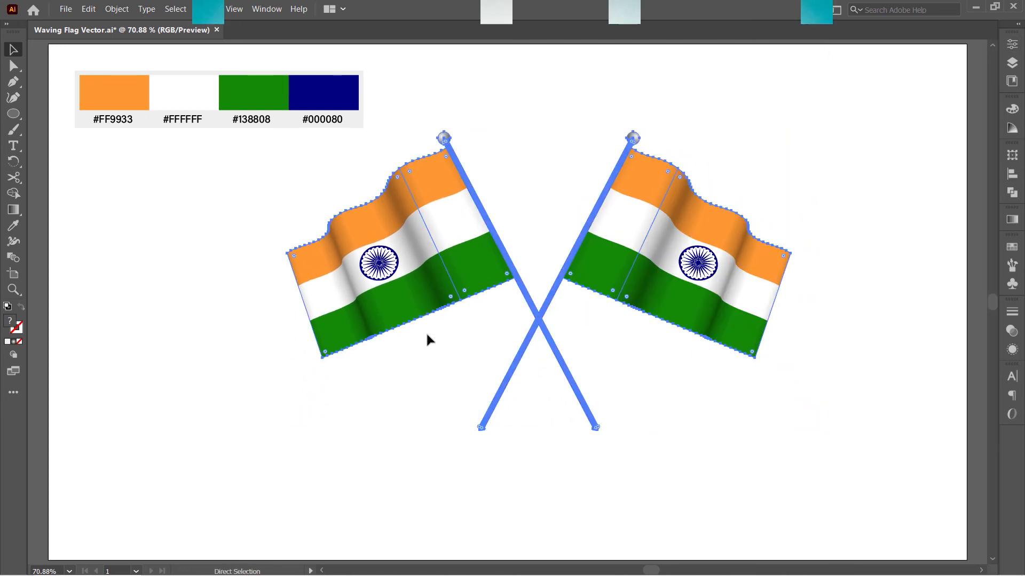
pyautogui.moveTo(663, 304); pyautogui.dragTo(689, 304)
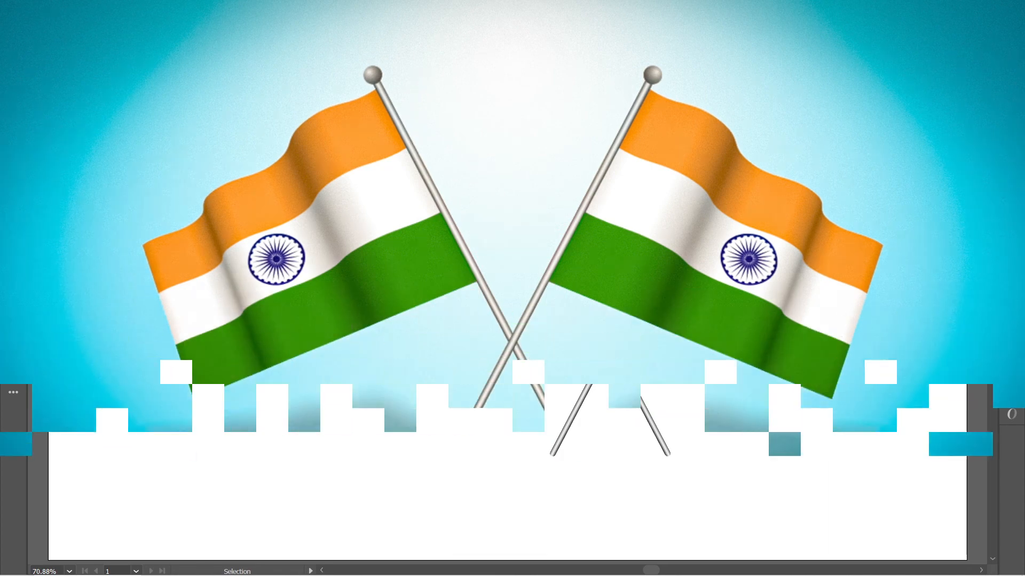